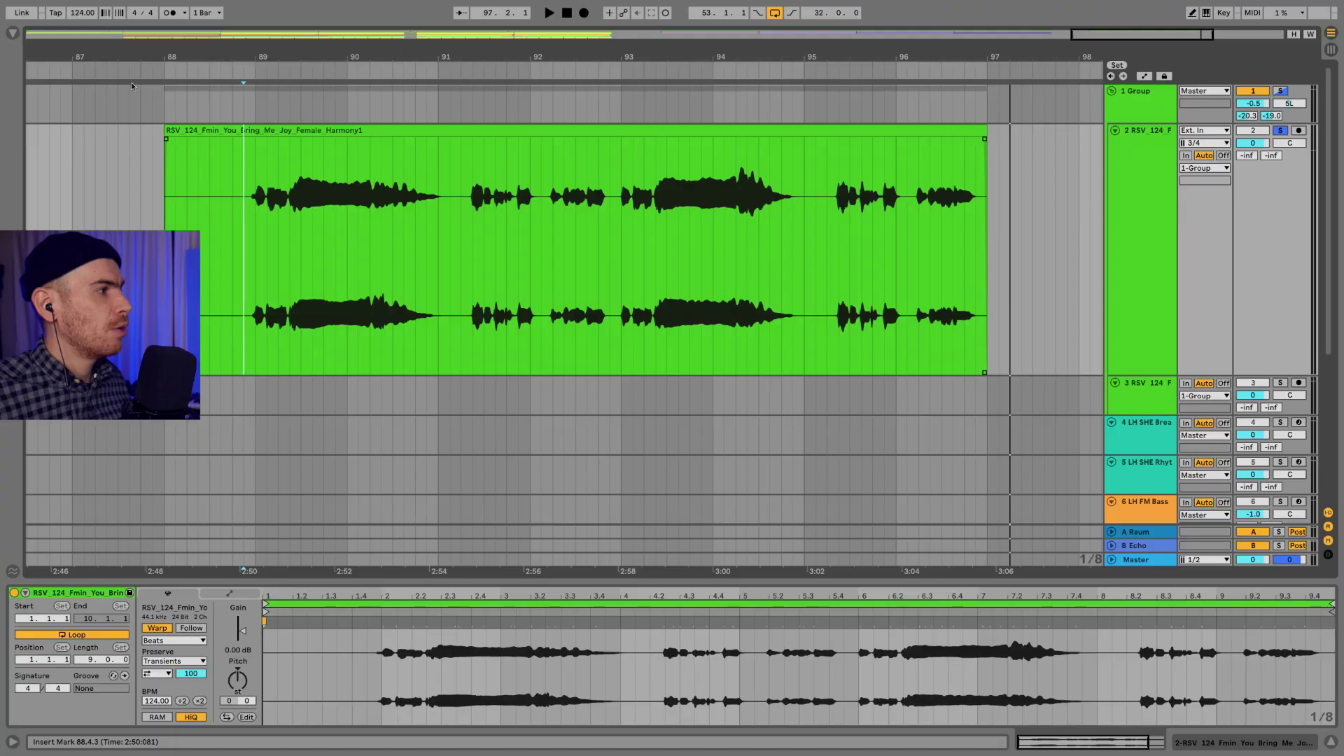
Play the female harmony vocal clip from bar 89, and again from 88.4.3 just before the first word
left_click(252, 249)
key("space")
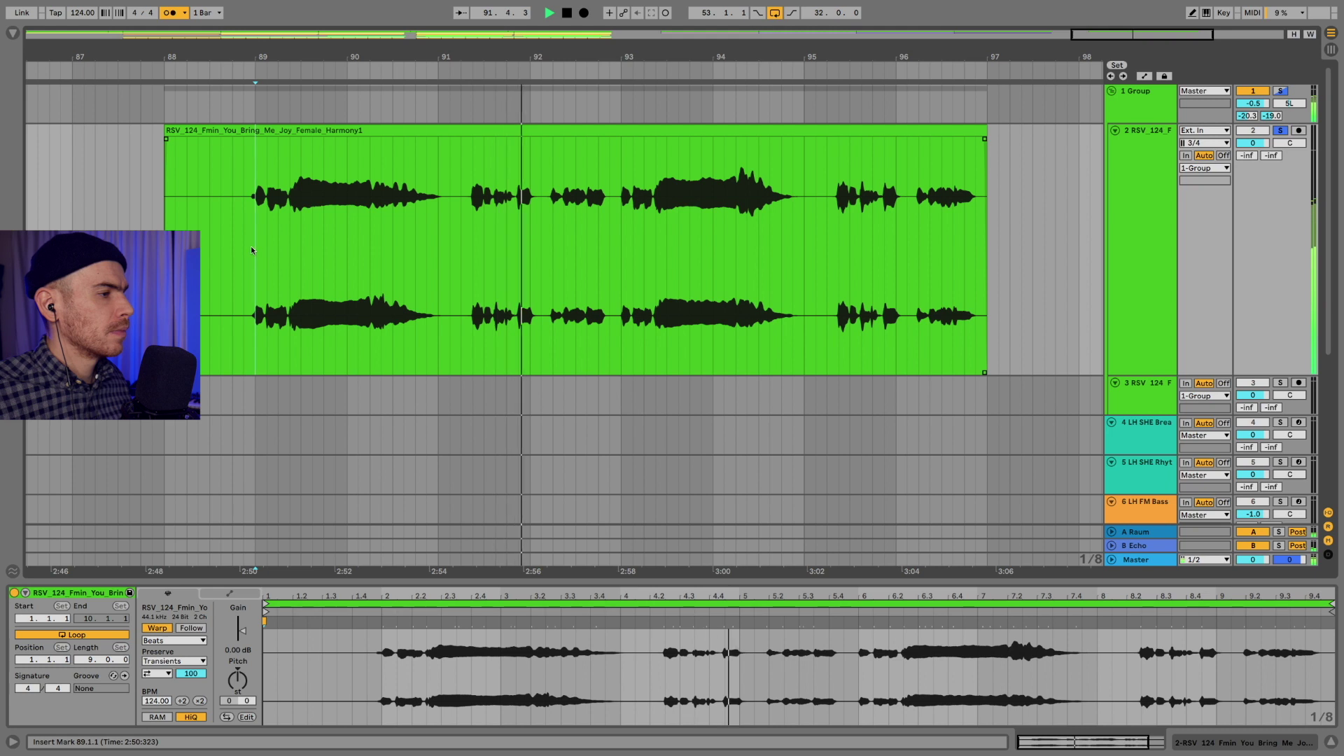
key("space")
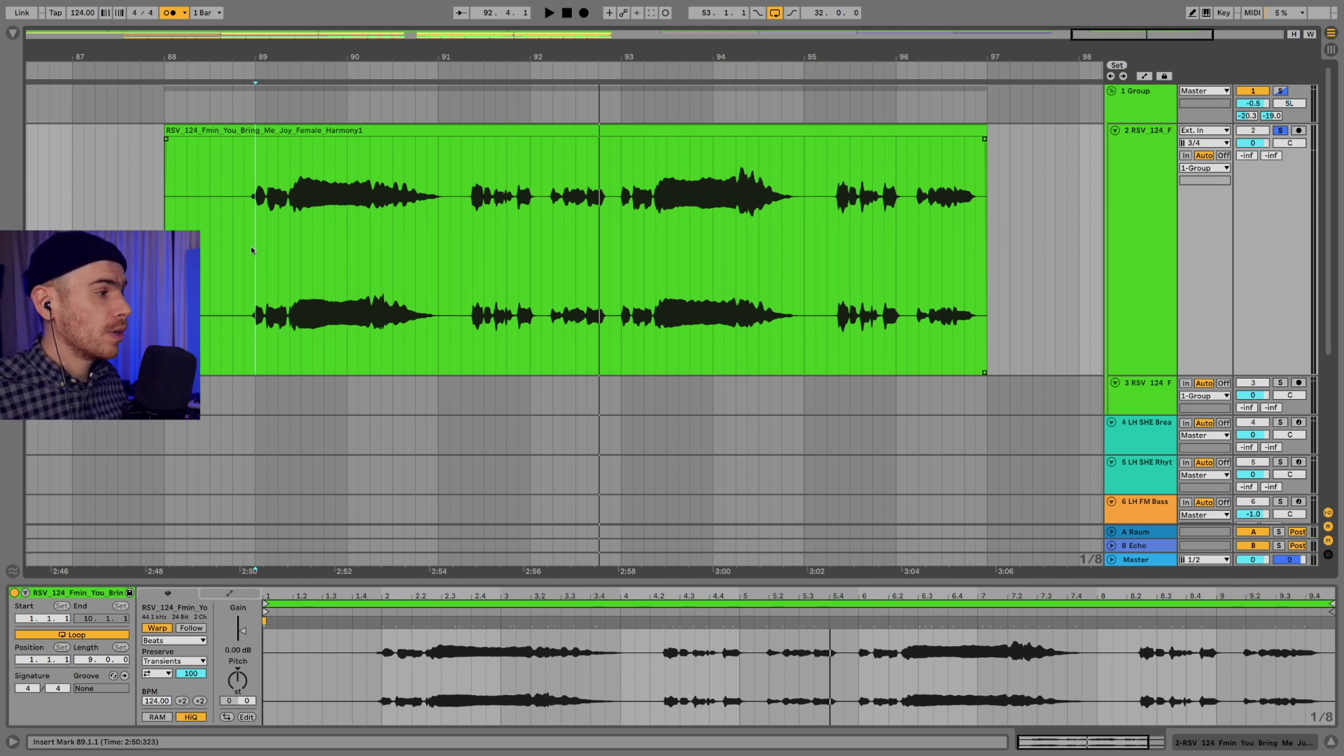
left_click(348, 334)
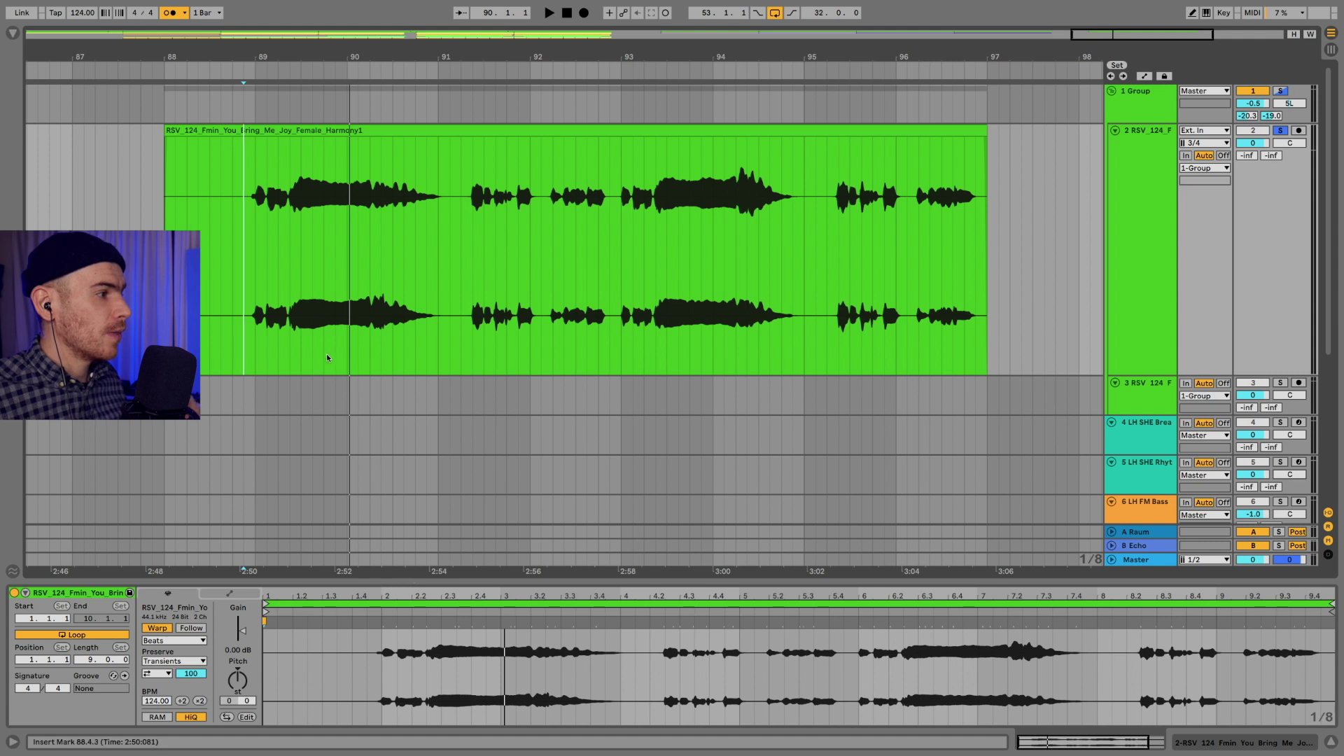
key("space")
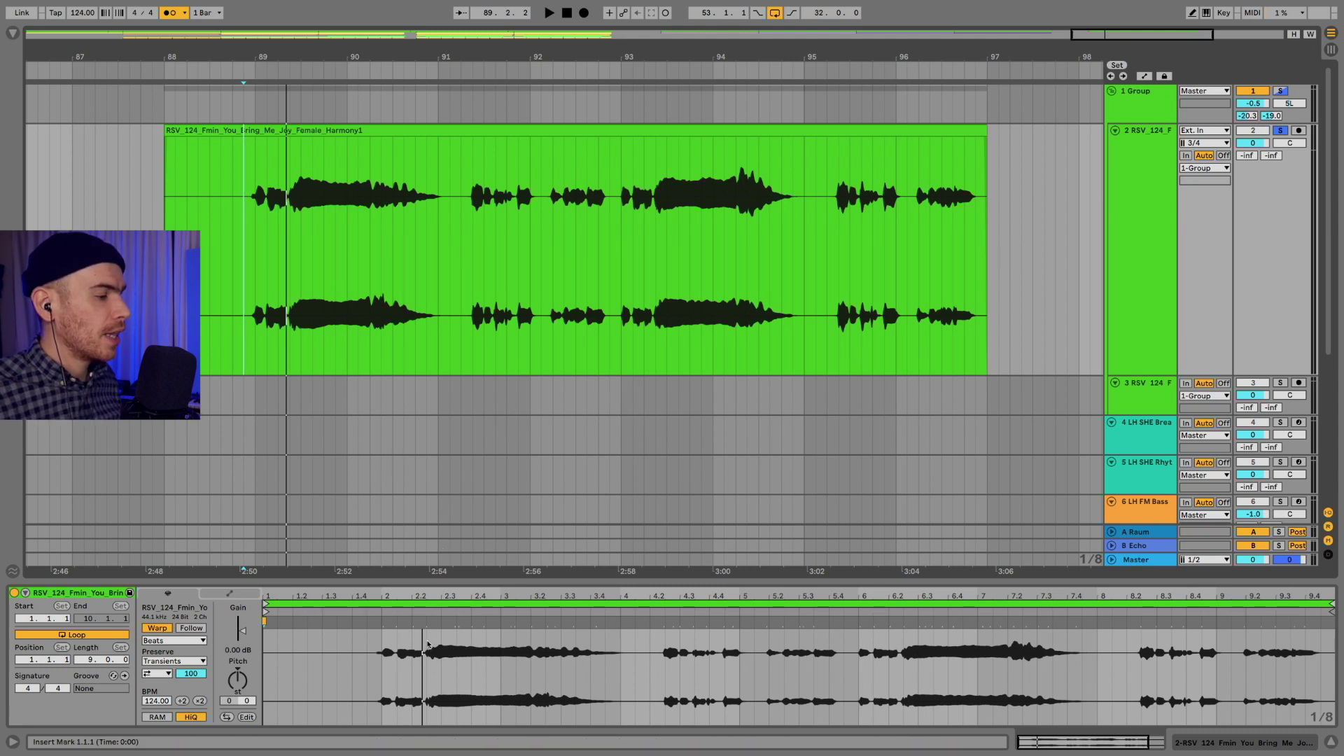
Set the vocal sample's 1.1.1 downbeat at the onset of the first long sustained note, near 2.2.3
right_click(426, 624)
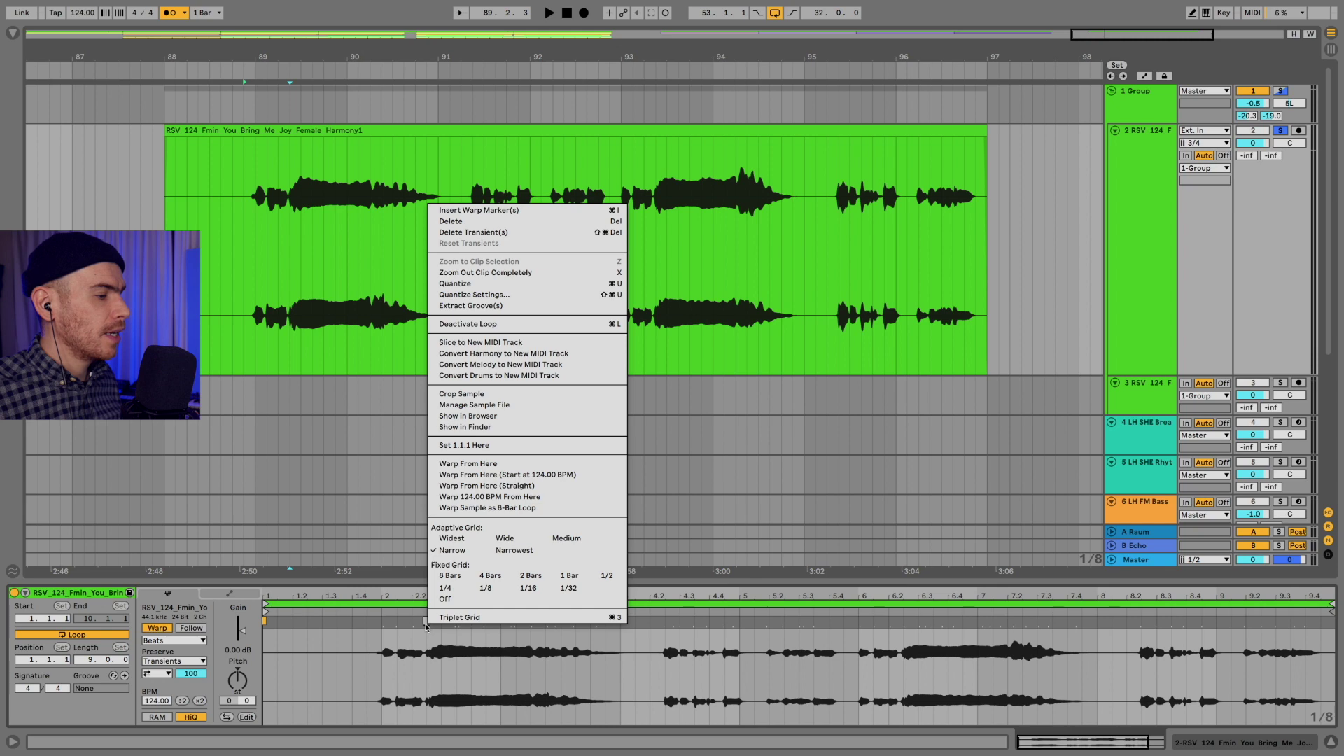
left_click(425, 628)
left_click_drag(428, 585, 427, 495)
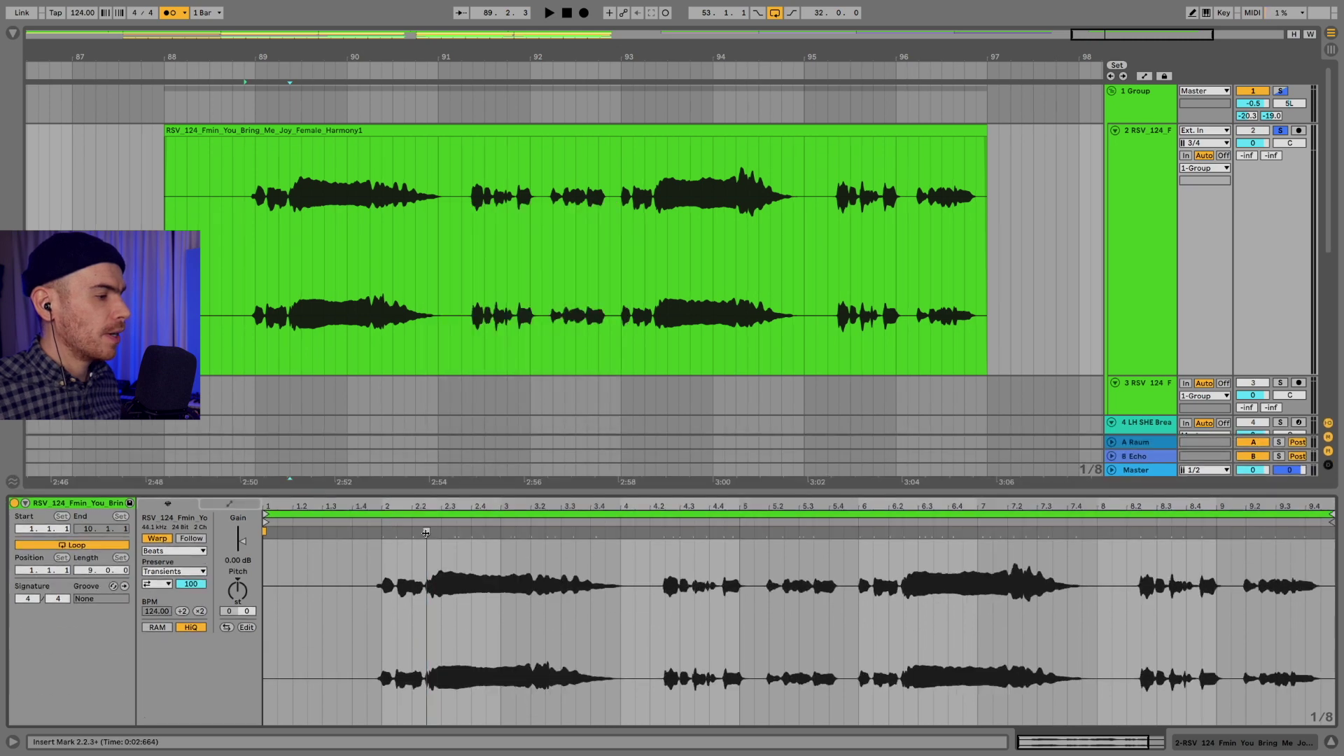
right_click(425, 535)
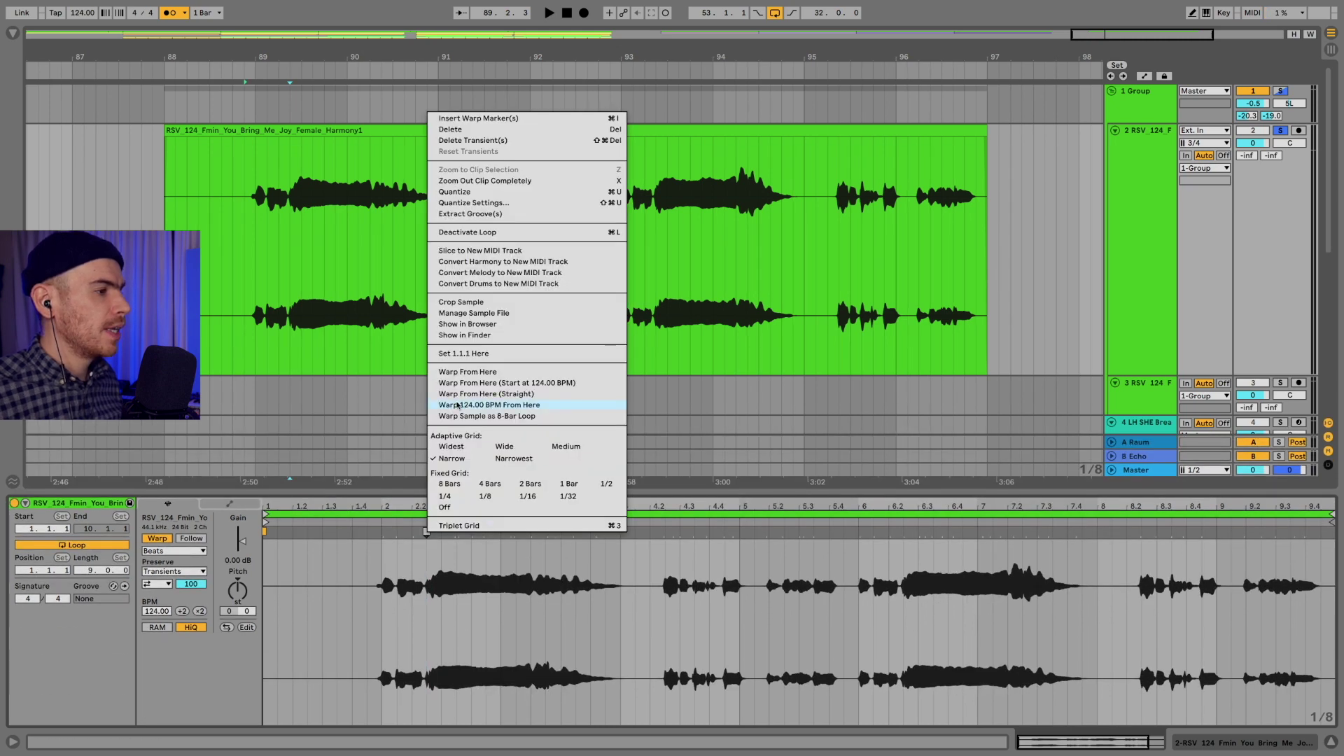
left_click(496, 353)
Play back the realigned vocal clip and extend its start half a bar earlier to include the pickup words
left_click(194, 133)
key("space")
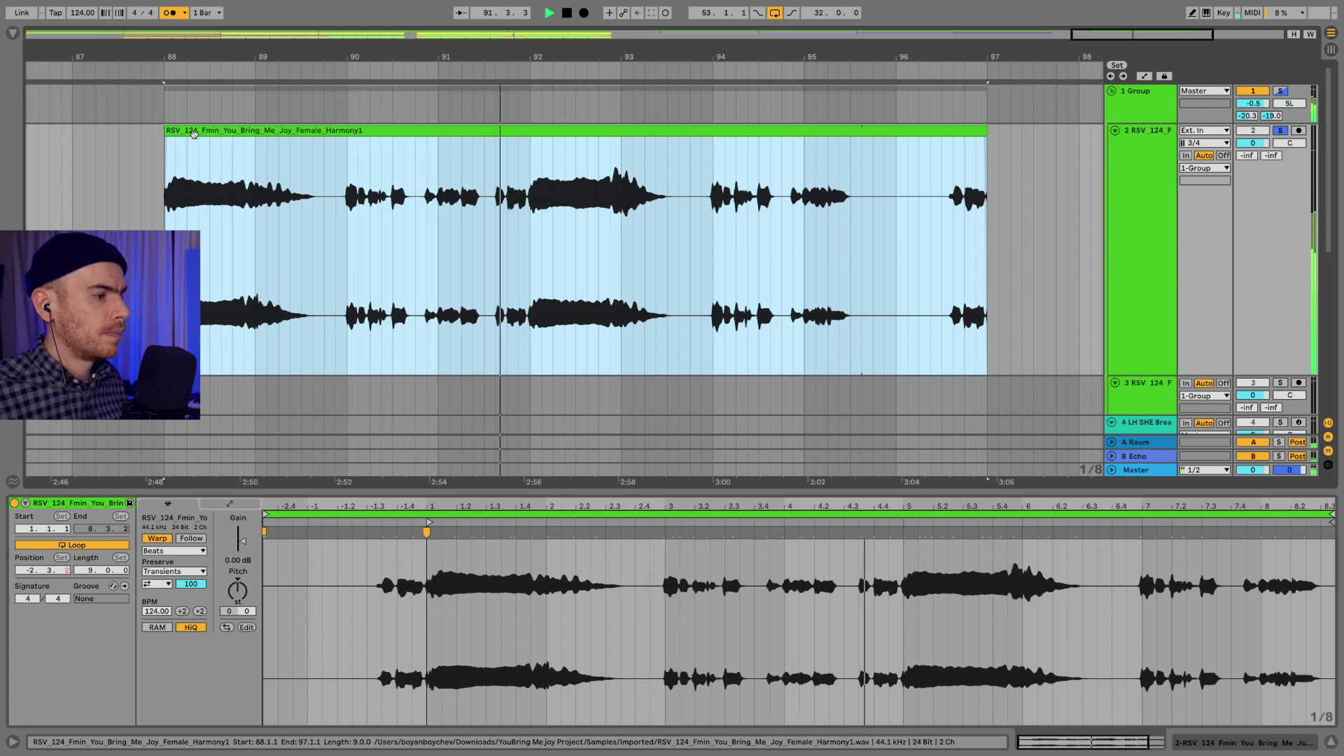
left_click(194, 133)
key("space")
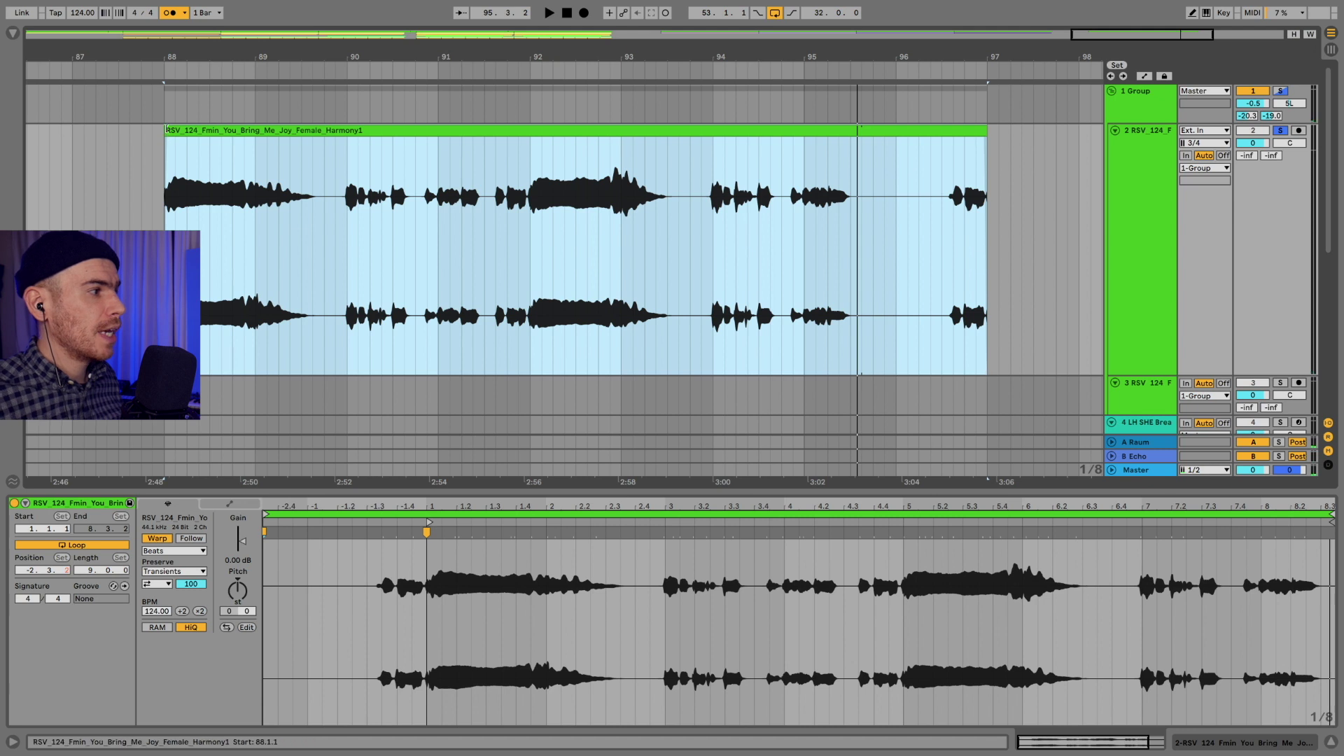
left_click_drag(166, 139, 120, 138)
left_click_drag(163, 56, 602, 53)
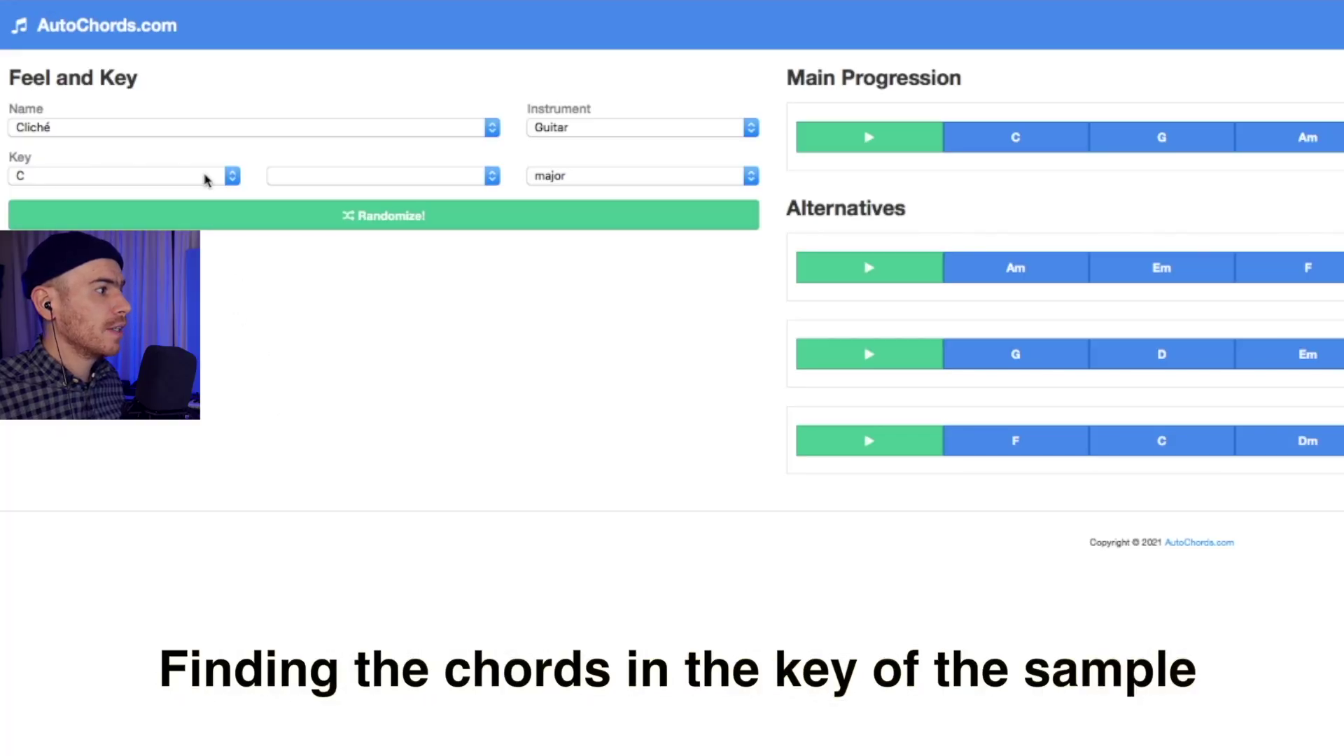
Switch to AutoChords.com and set the key to F minor and the instrument to Piano
left_click(203, 180)
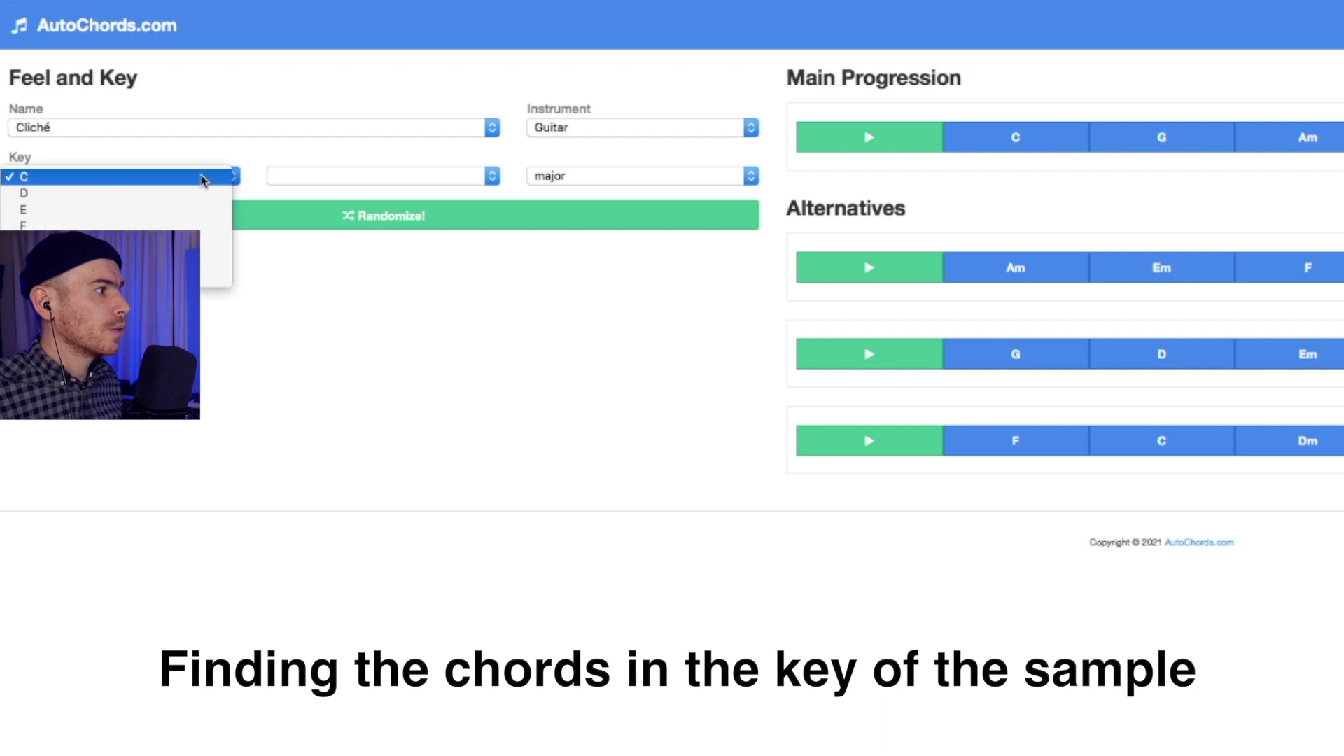
left_click(201, 219)
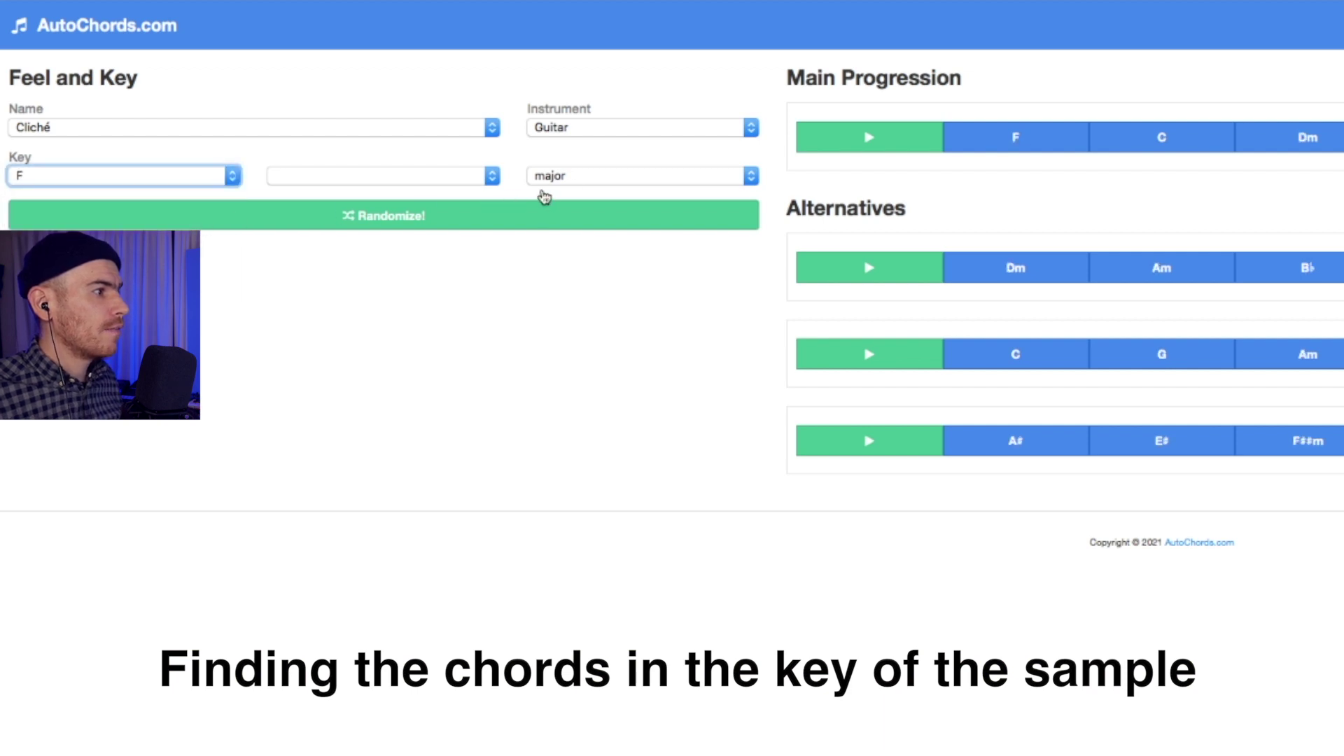
left_click(571, 183)
left_click(564, 193)
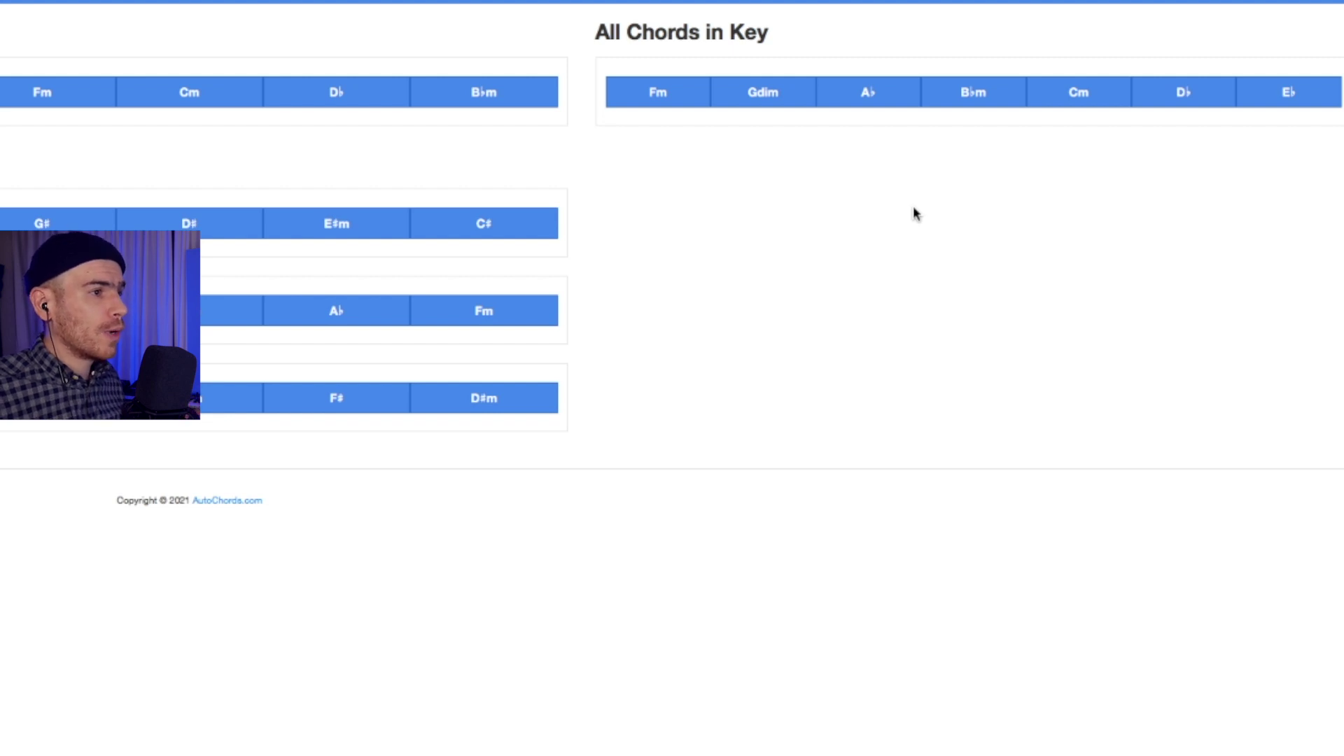
mouse_move(486, 179)
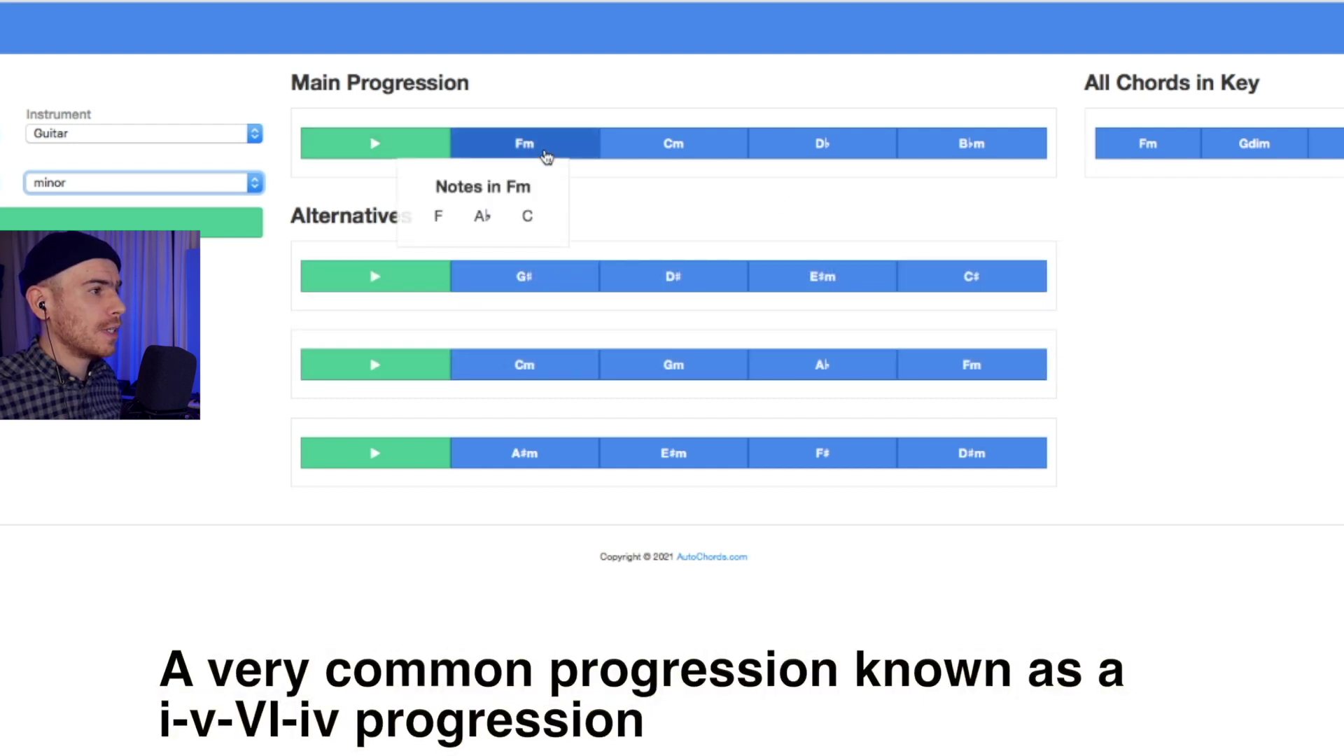
left_click(168, 136)
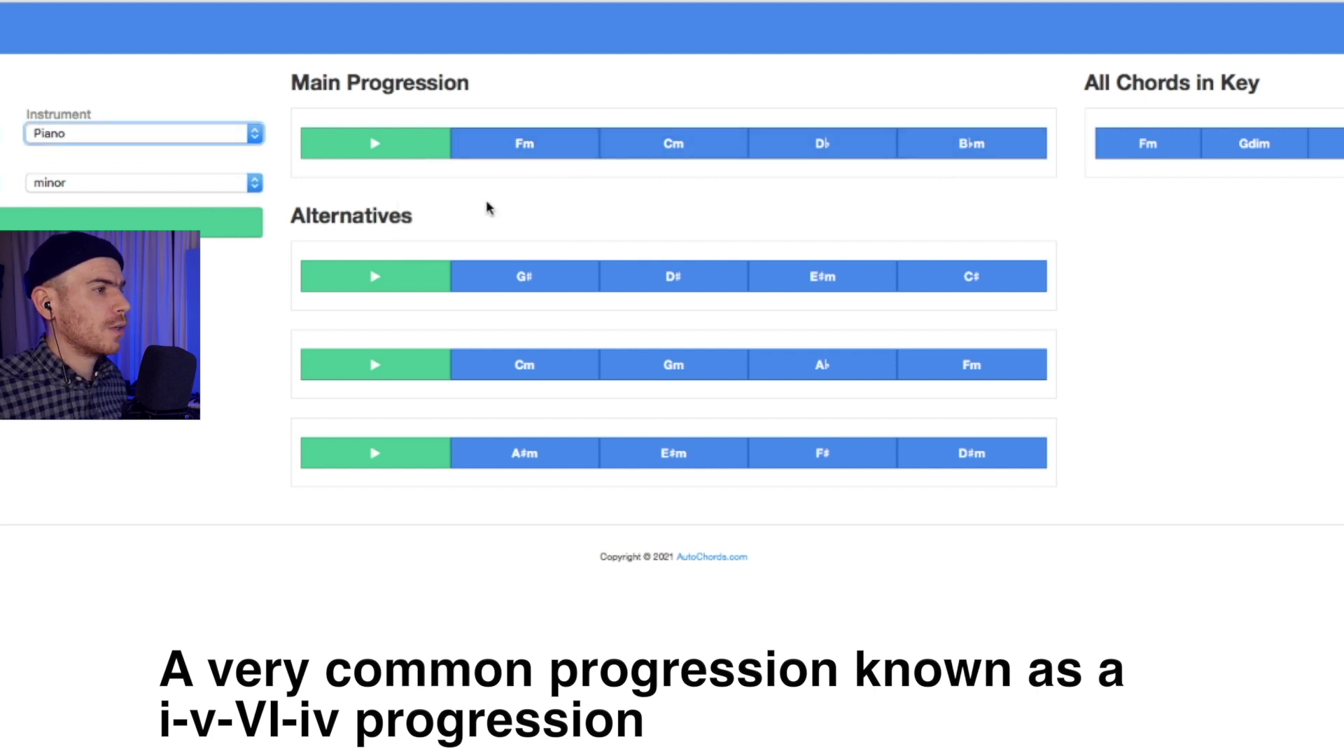
Play the Fm, Cm, D♭ and B♭m chords of the main progression and examine the notes in each
left_click(525, 147)
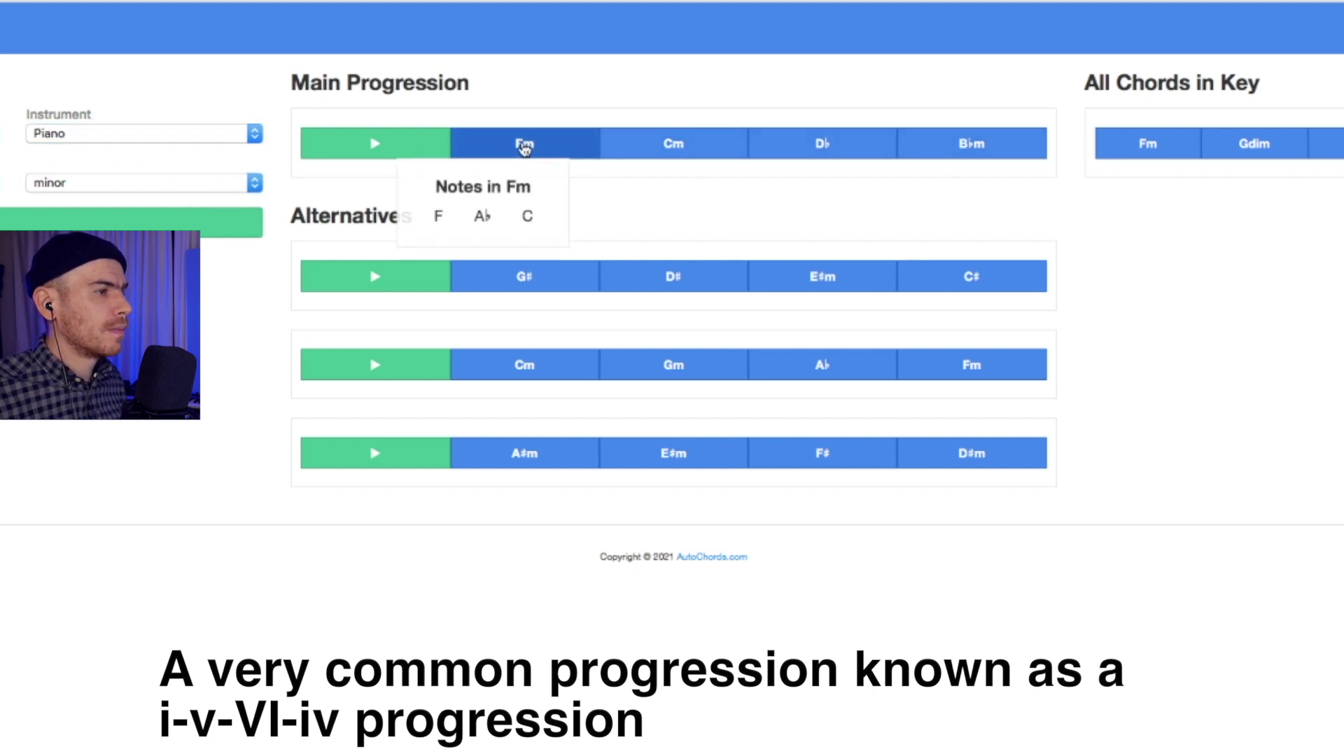
left_click(695, 150)
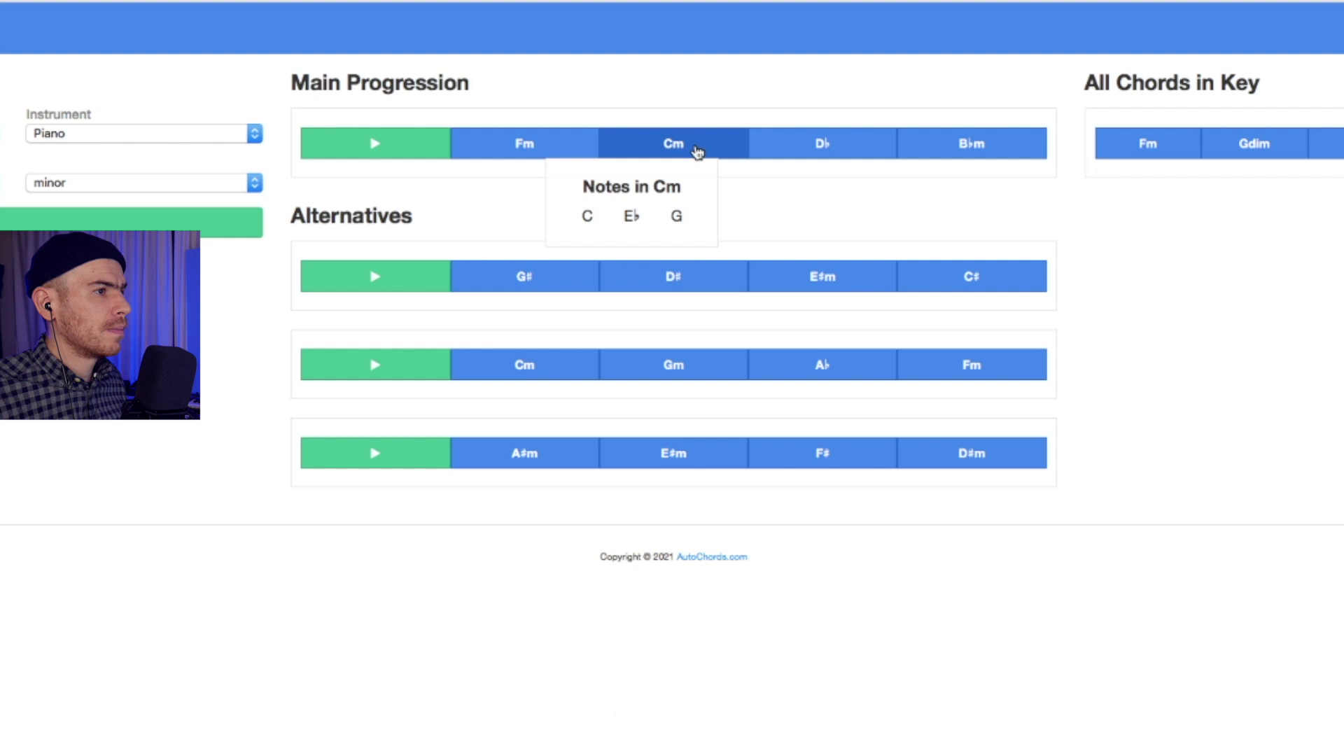
left_click(828, 150)
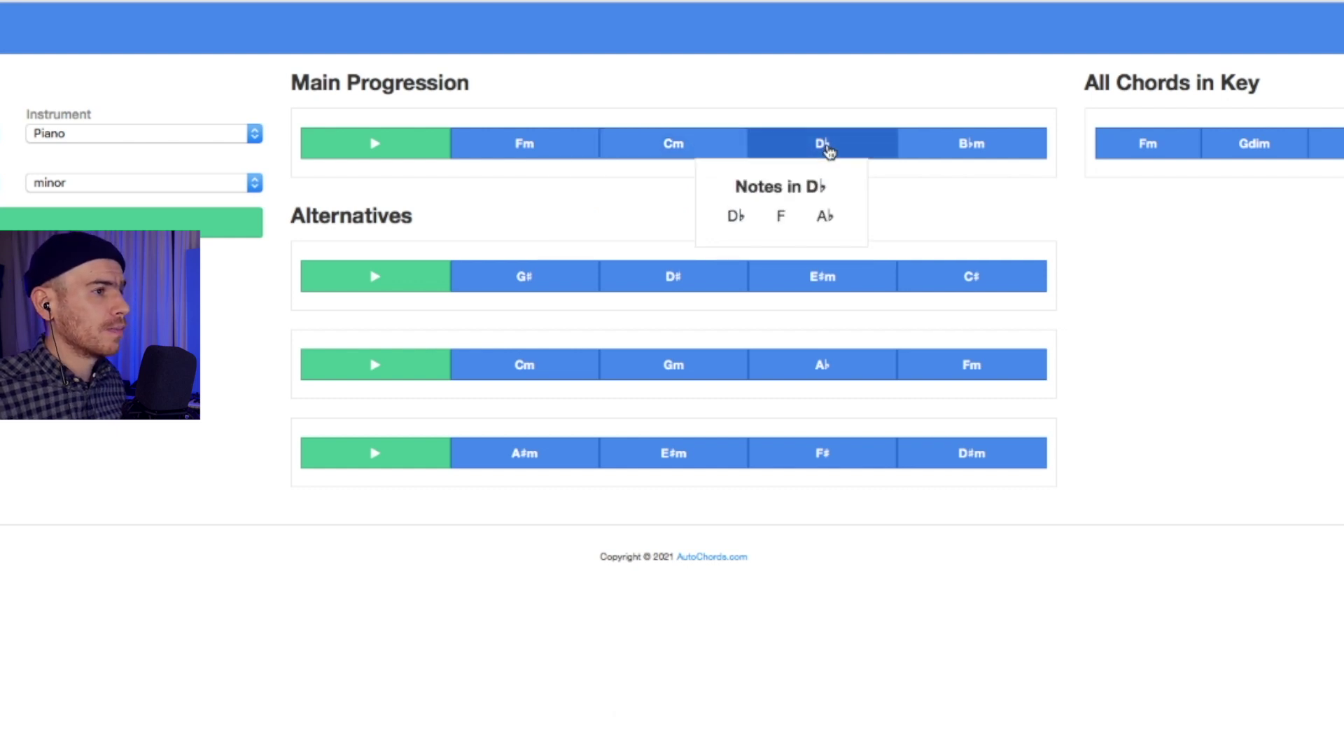
left_click(990, 154)
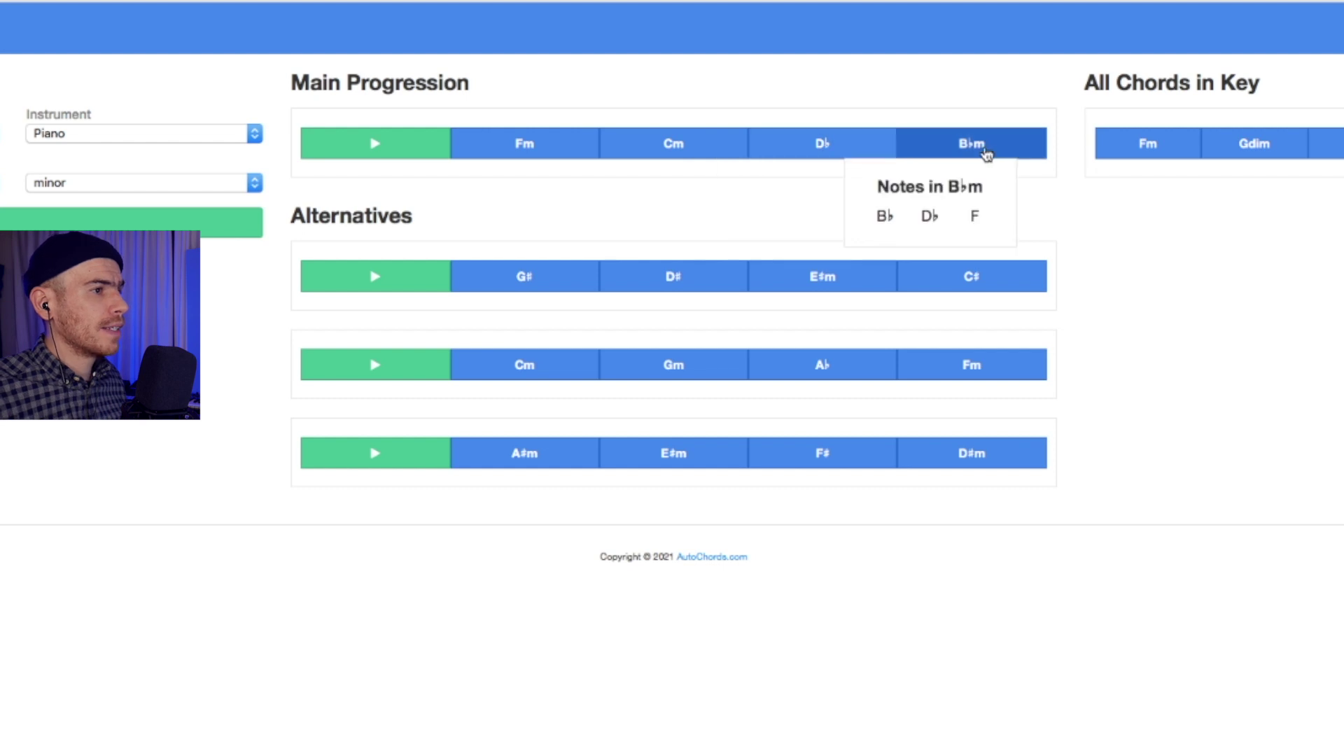
left_click(525, 147)
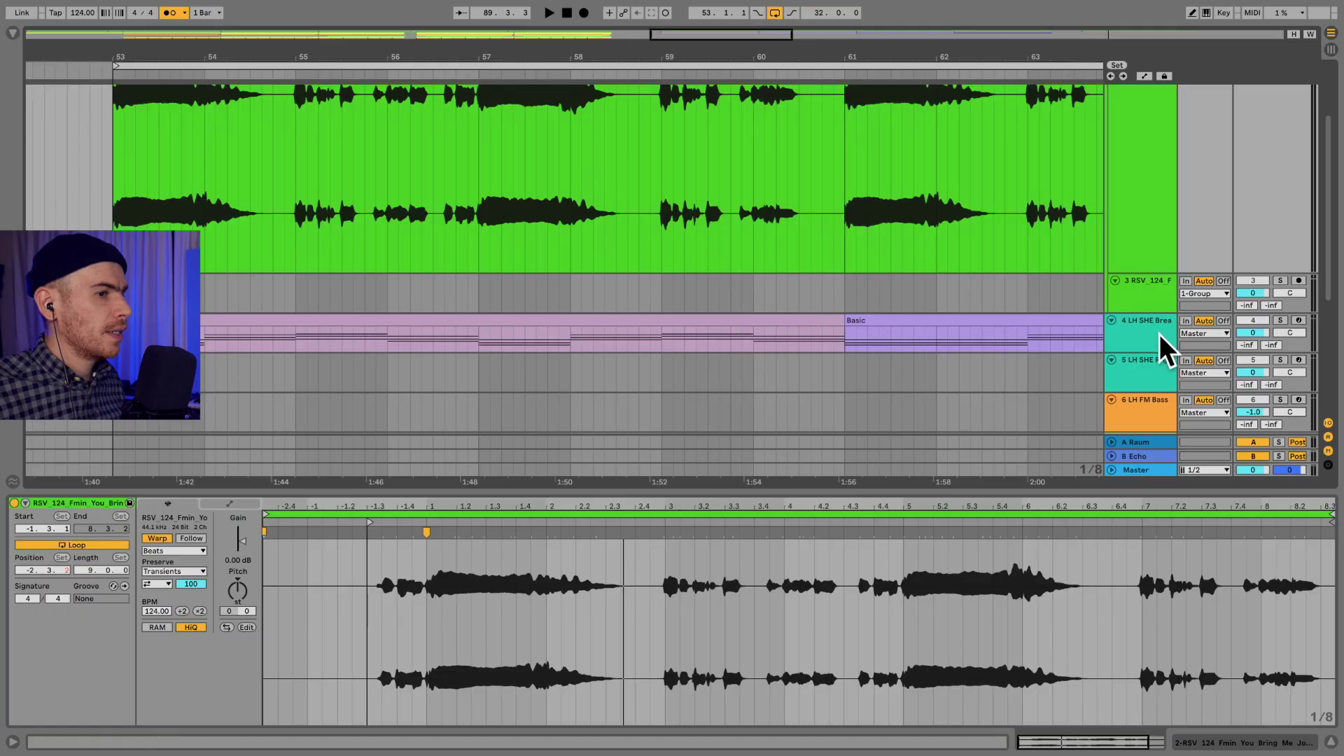
Switch to Ableton Live, enlarge the LH SHE Bread & Butter Rhodes track, and loop its Generic clip over bars 53 to 61
left_click_drag(1007, 492, 1021, 568)
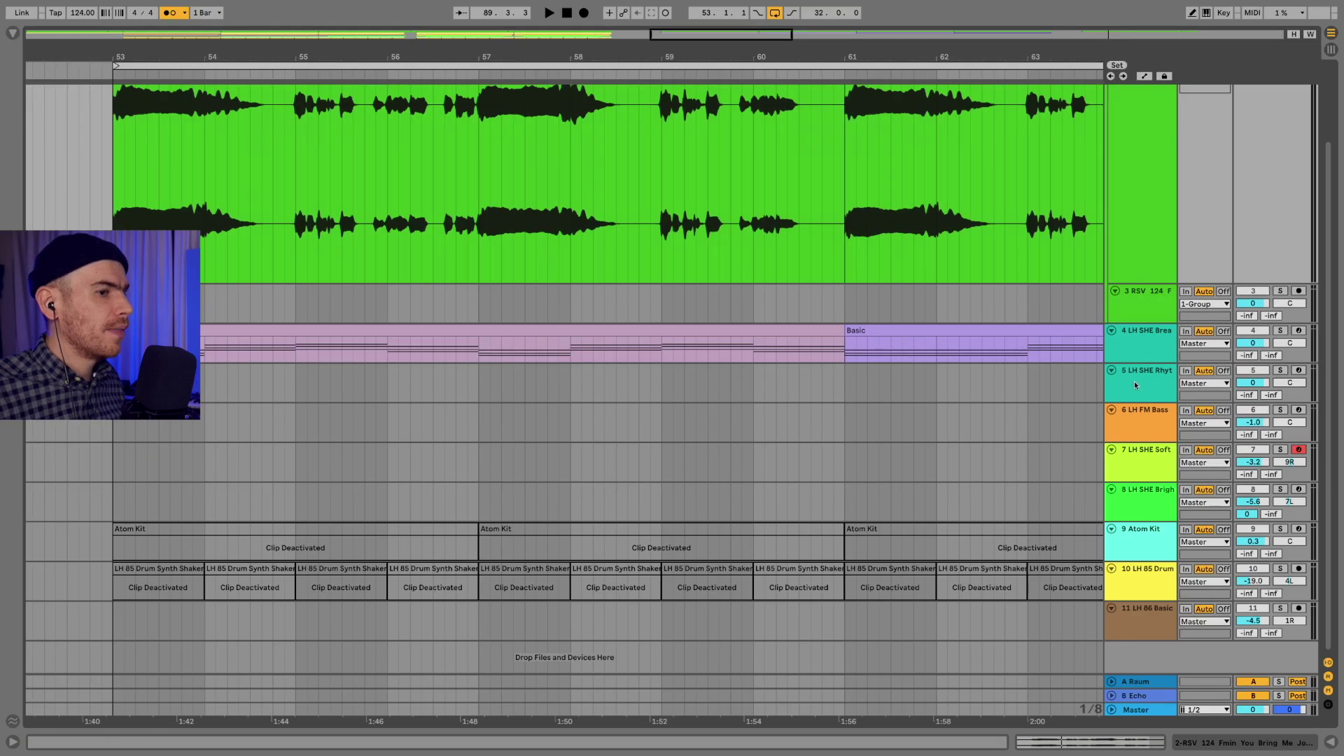
left_click_drag(1138, 361, 1139, 573)
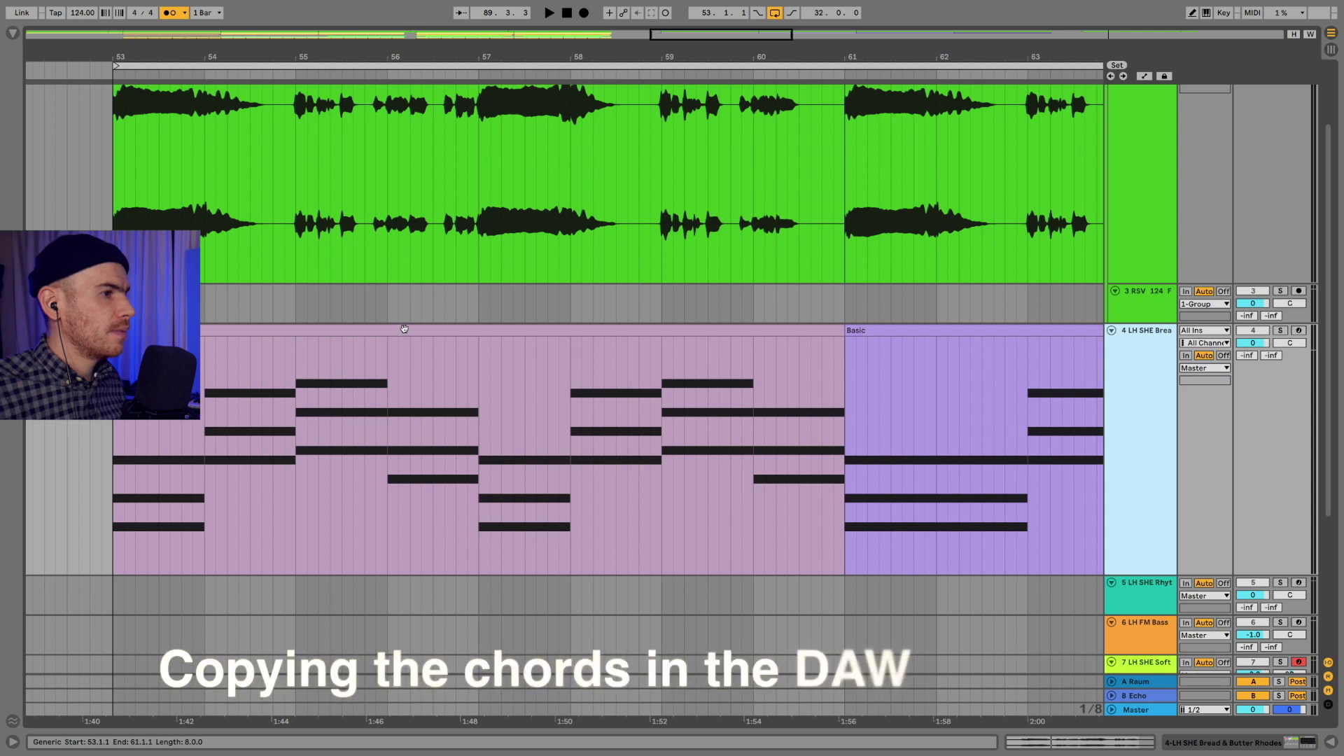
left_click_drag(839, 403, 112, 420)
key("super+l")
Open the Generic chord clip in an enlarged note editor and play back its looped progression
double_click(396, 331)
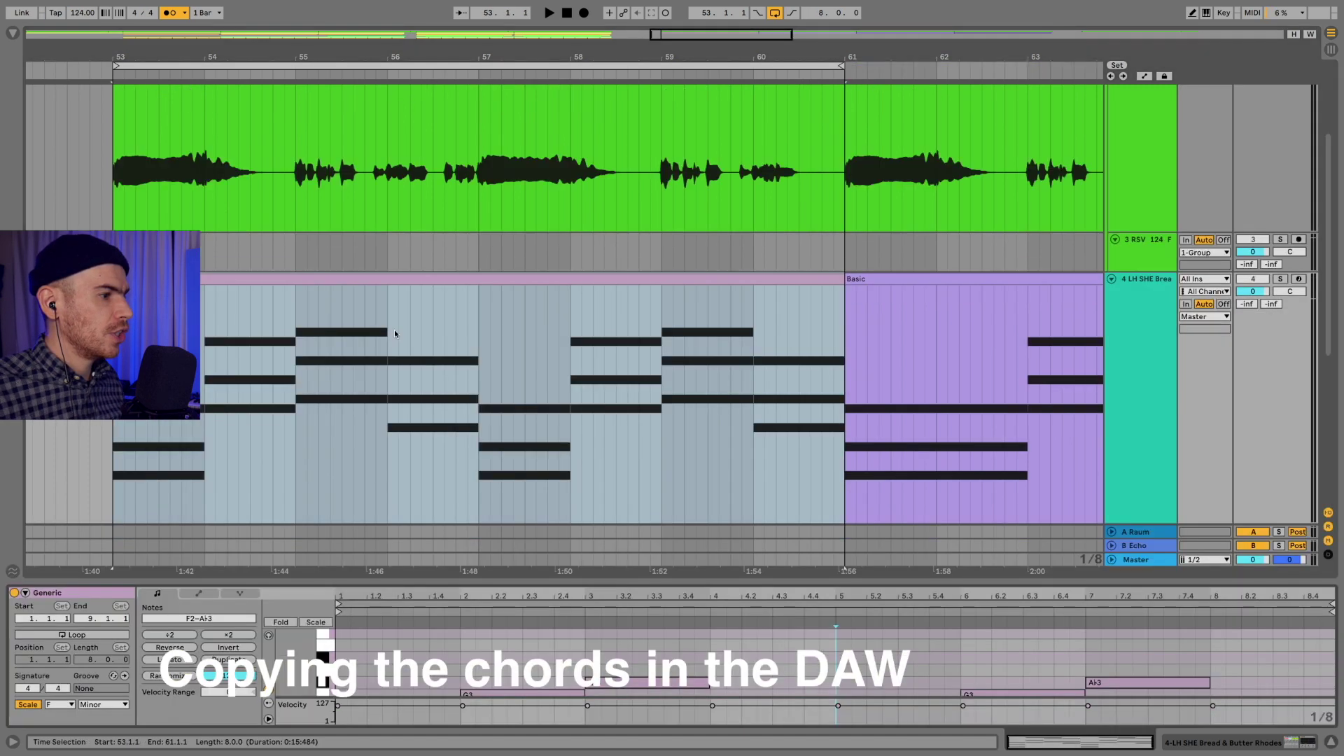
key("super+alt+e")
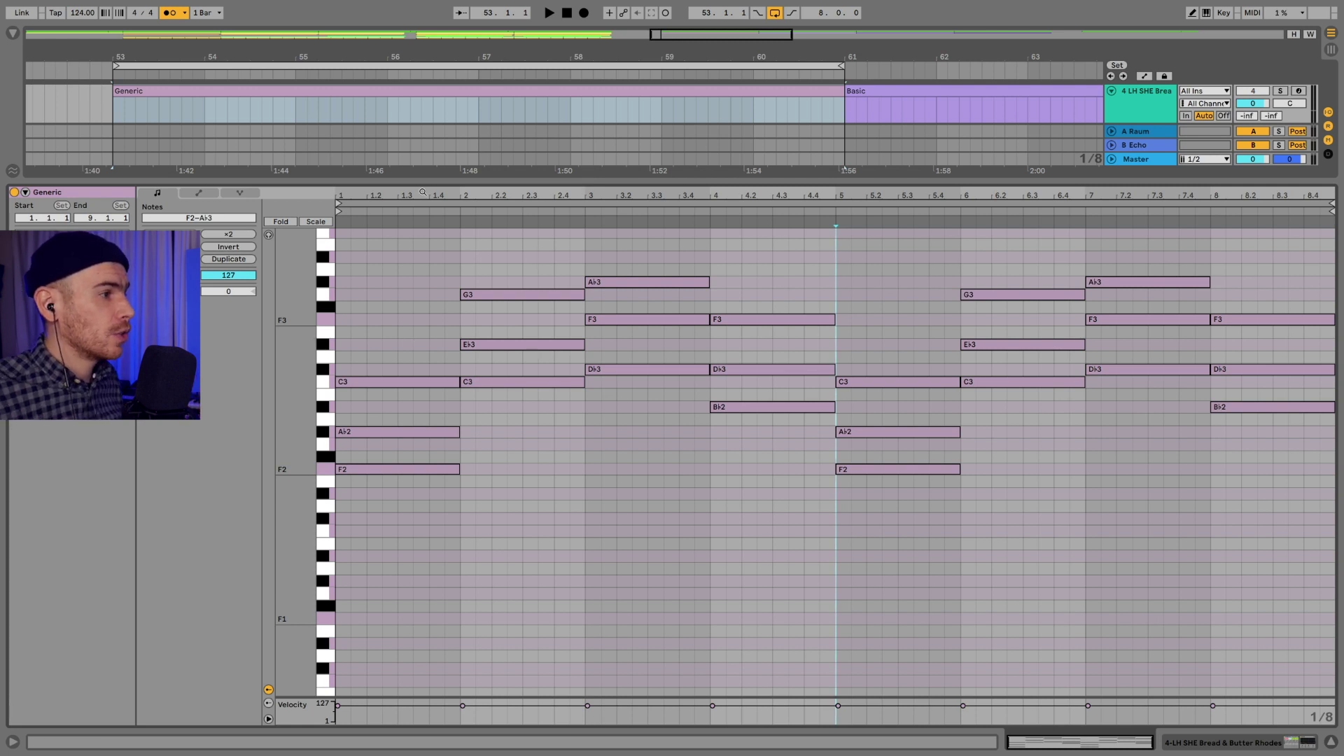
left_click_drag(425, 180, 473, 241)
key("space")
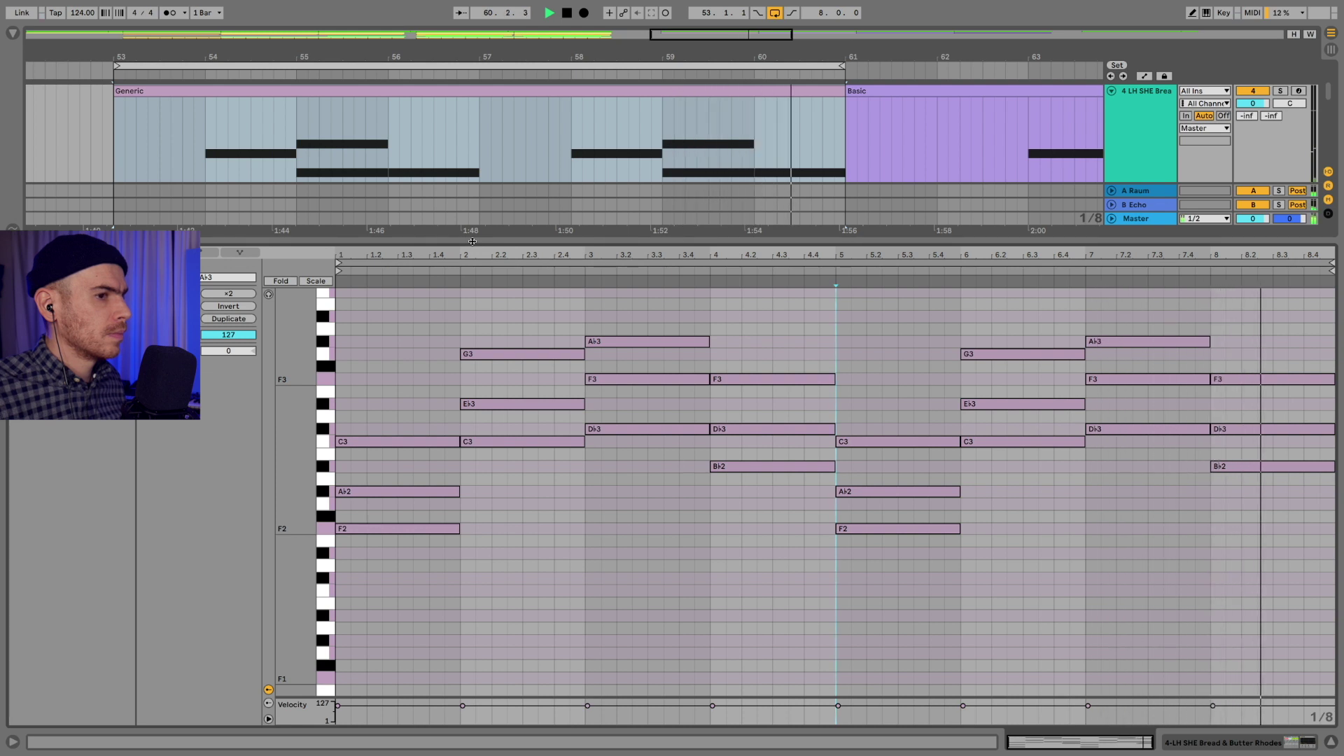
key("space")
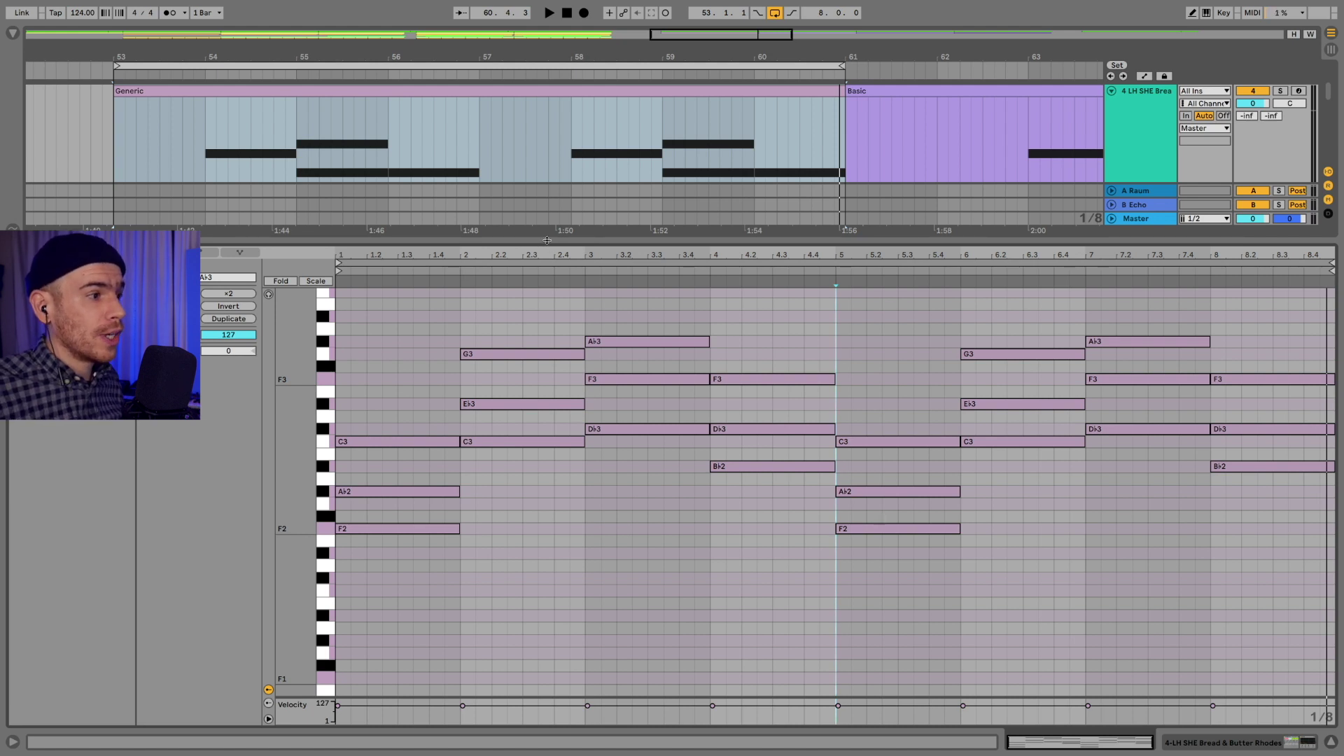
Loop the eight-bar Basic clip from bar 61 on the Rhodes track and show its notes in an enlarged editor
left_click_drag(547, 240, 700, 448)
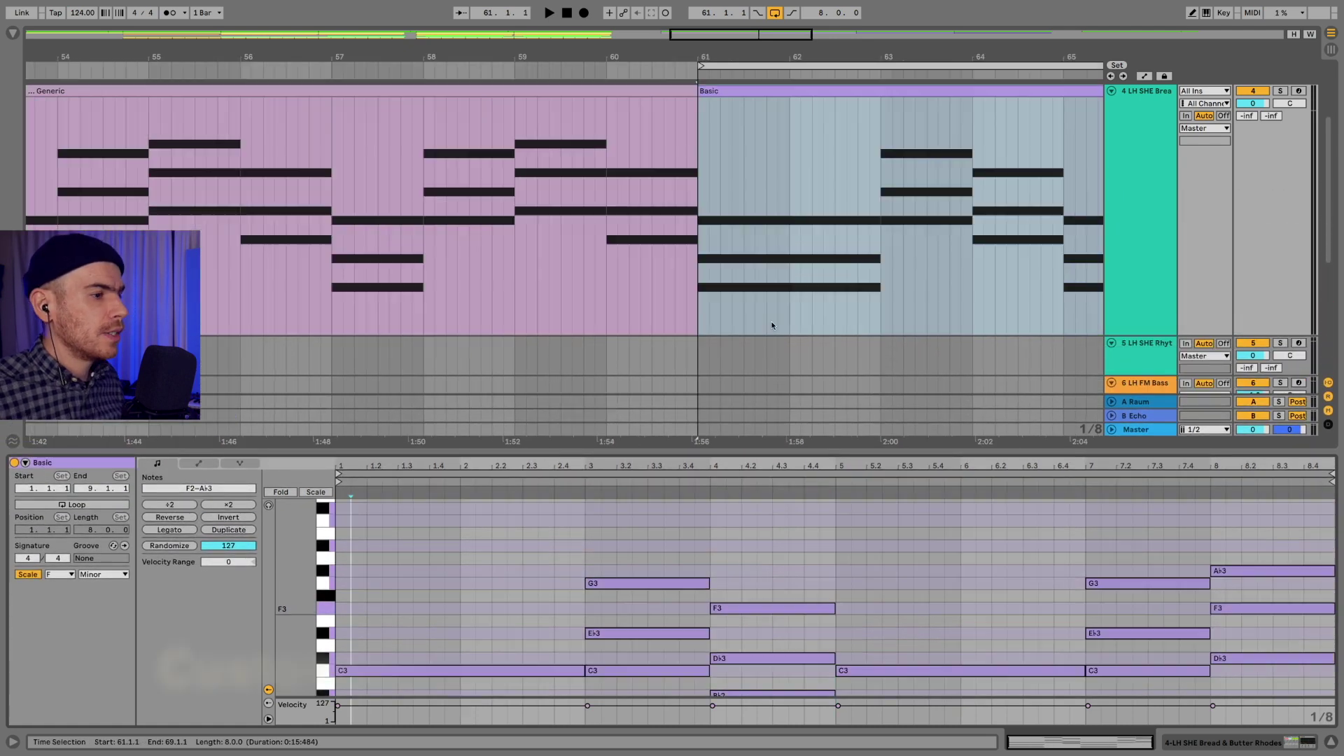
left_click_drag(723, 452, 664, 199)
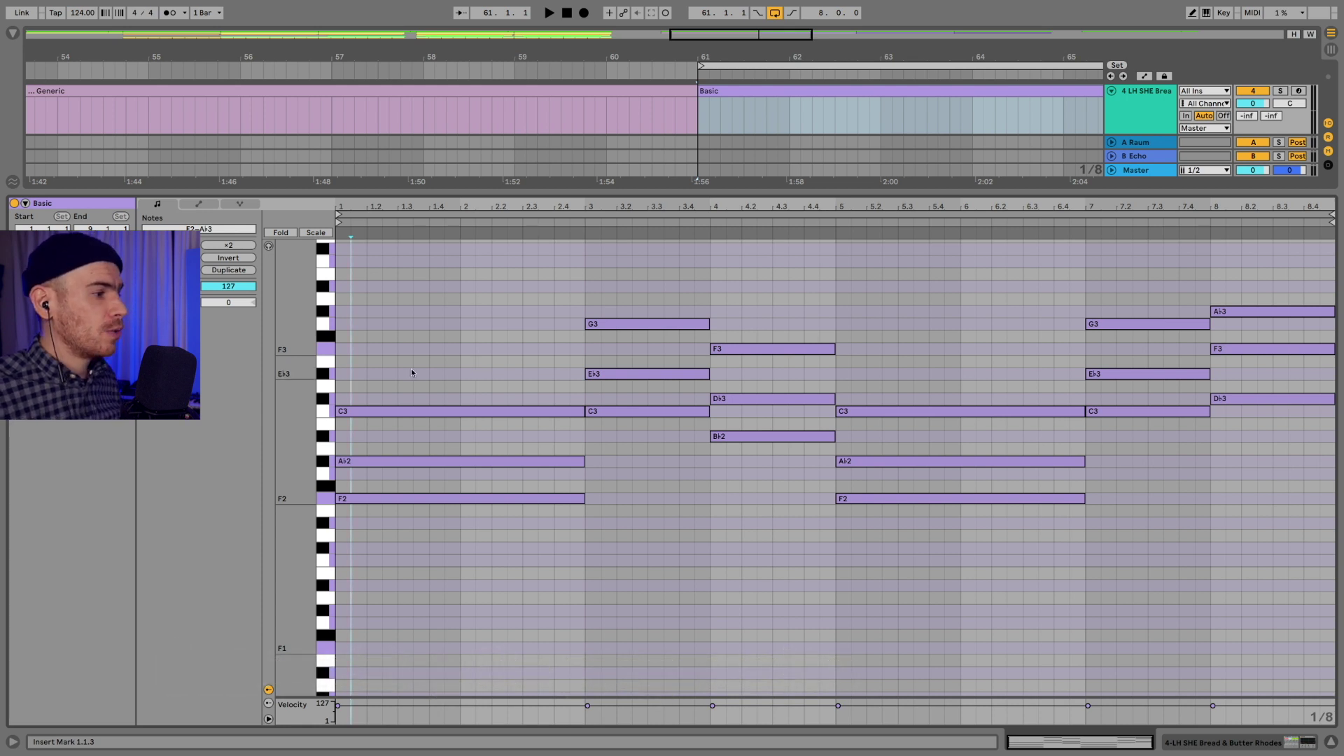
Select each chord of the Basic clip in turn to examine its notes and length across the eight bars
left_click_drag(382, 365, 552, 552)
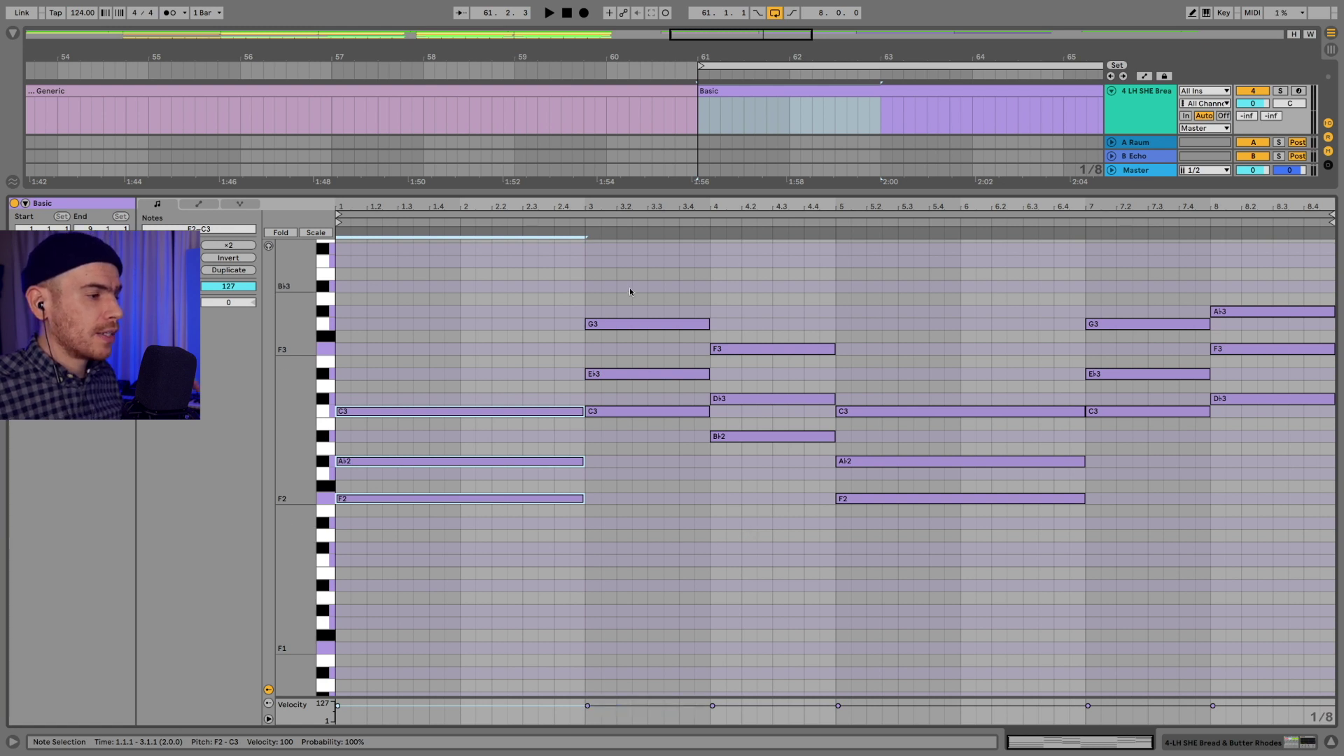
left_click_drag(628, 288, 632, 417)
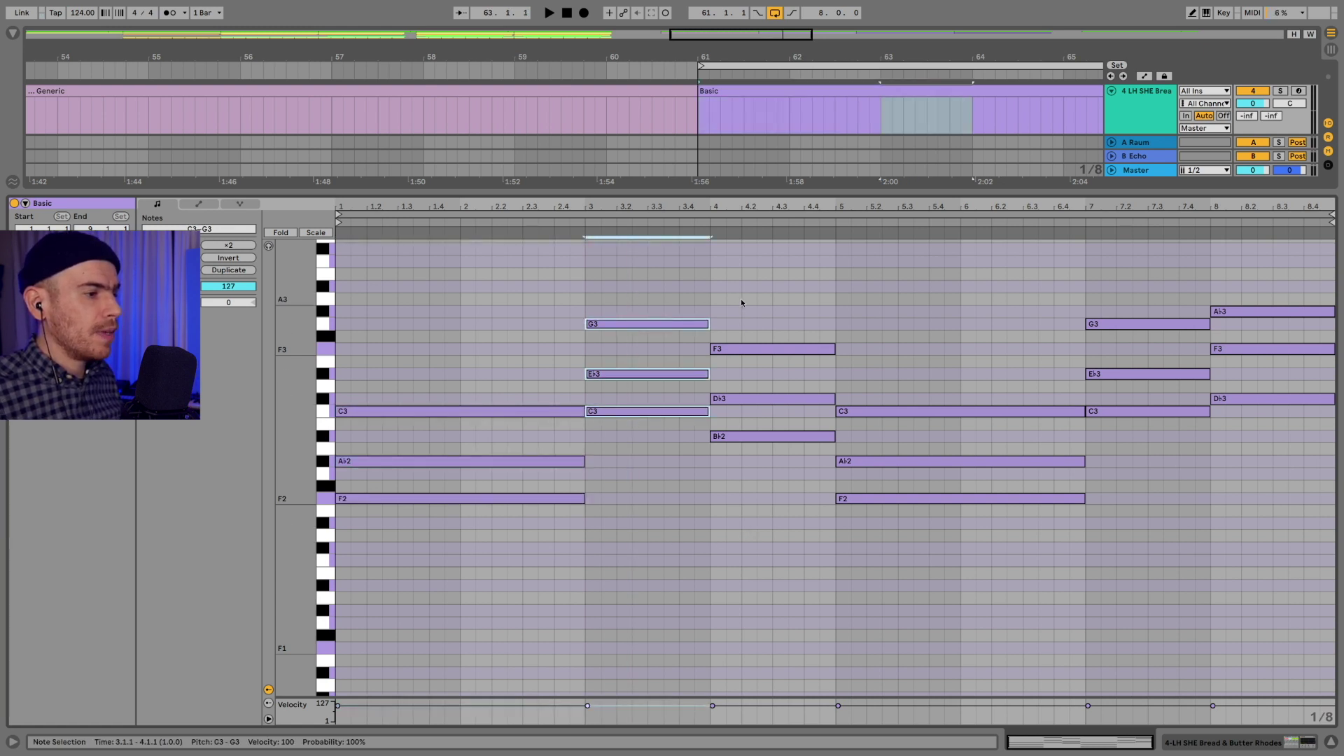
left_click_drag(741, 298, 744, 476)
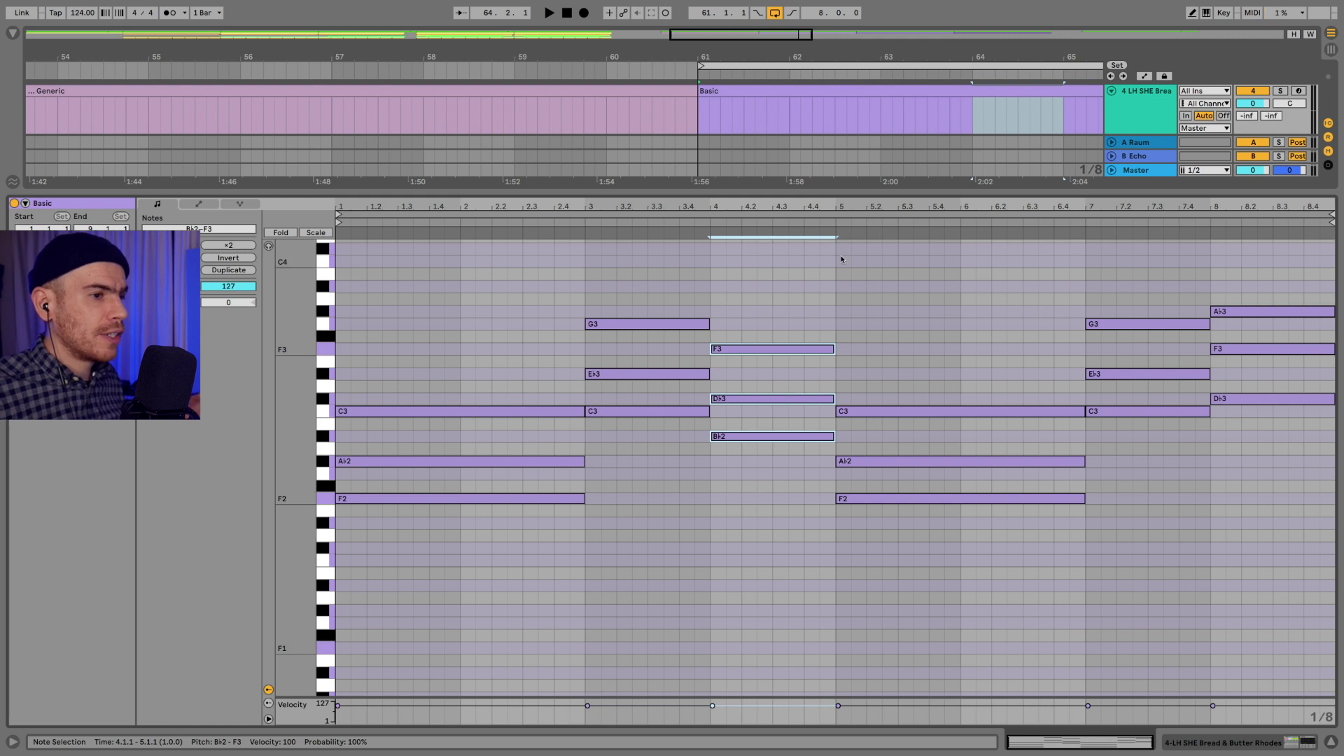
left_click_drag(942, 345, 963, 532)
left_click(1114, 320)
left_click_drag(1114, 326, 1120, 476)
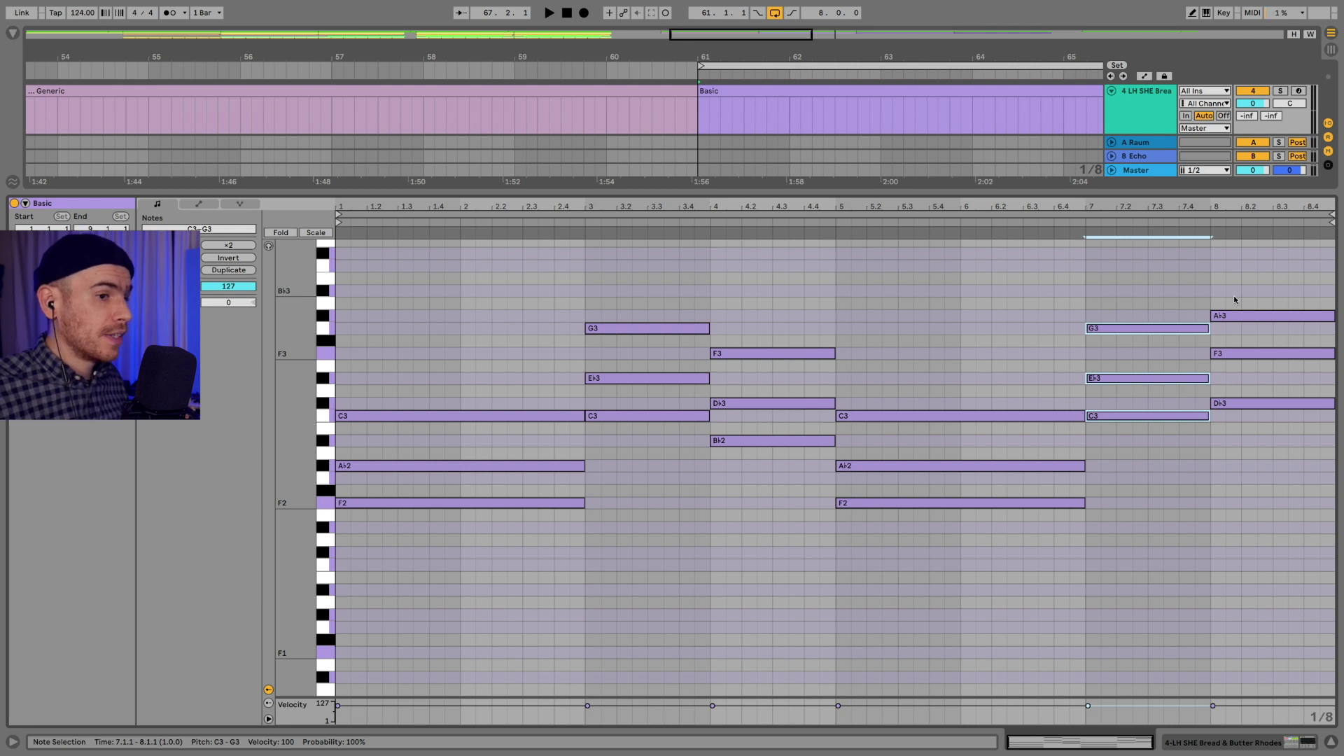
left_click_drag(1236, 292, 1243, 432)
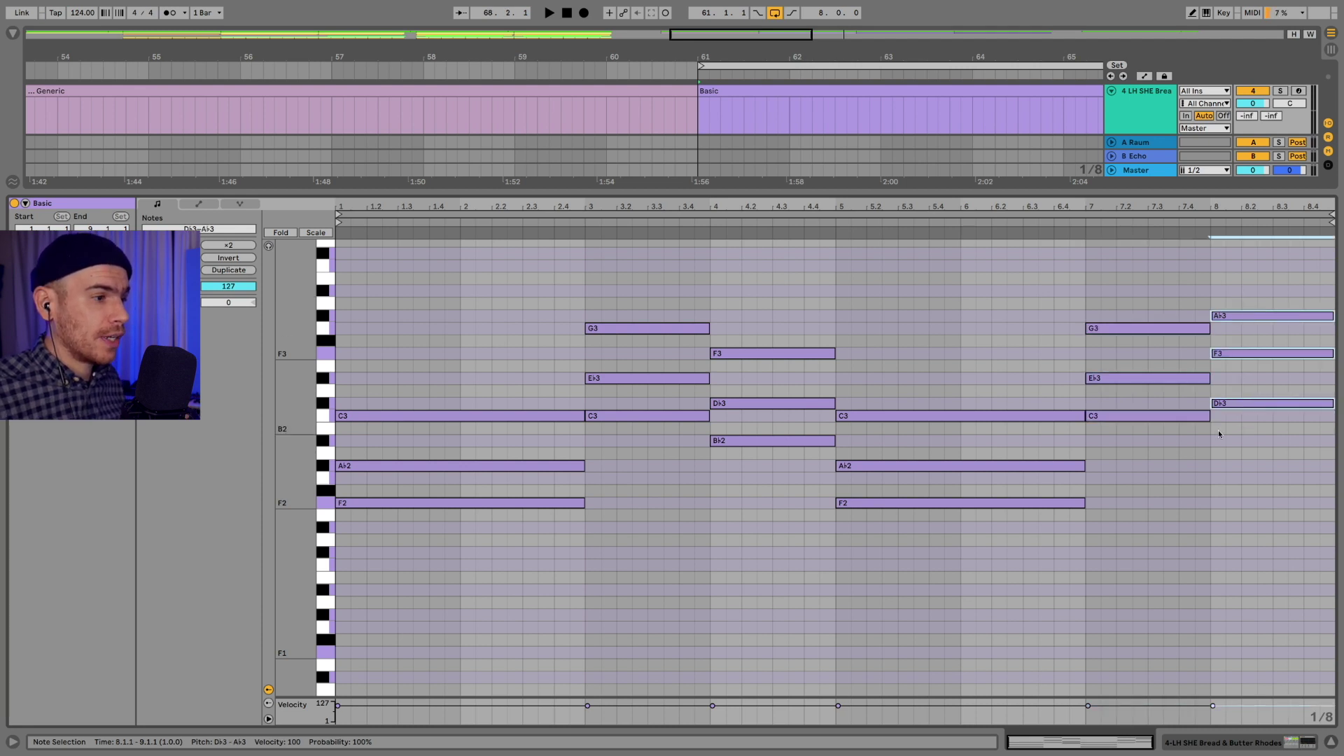
scroll(1218, 429, "up", 1)
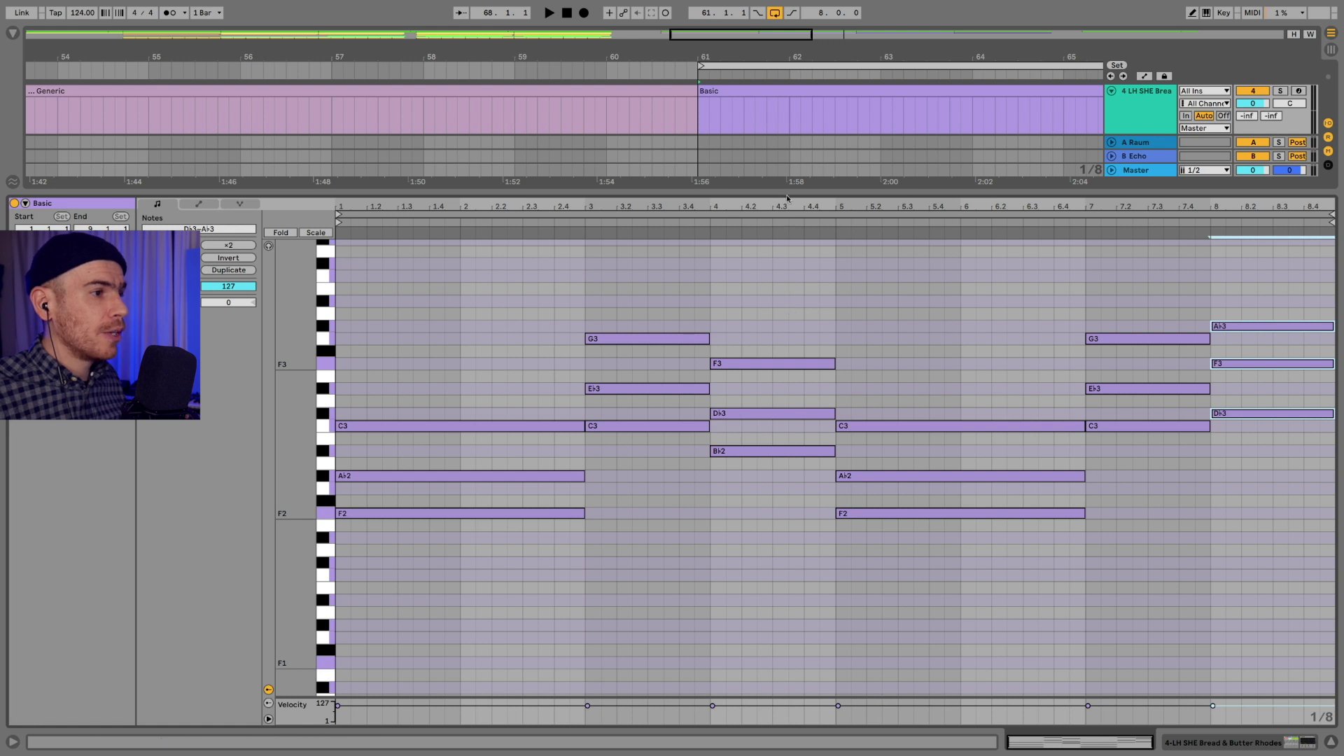
Enlarge the arrangement above the note editor and play the looped Basic chord clip from bar 61
left_click_drag(786, 193, 786, 202)
left_click_drag(787, 265, 787, 370)
left_click(819, 65)
key("space")
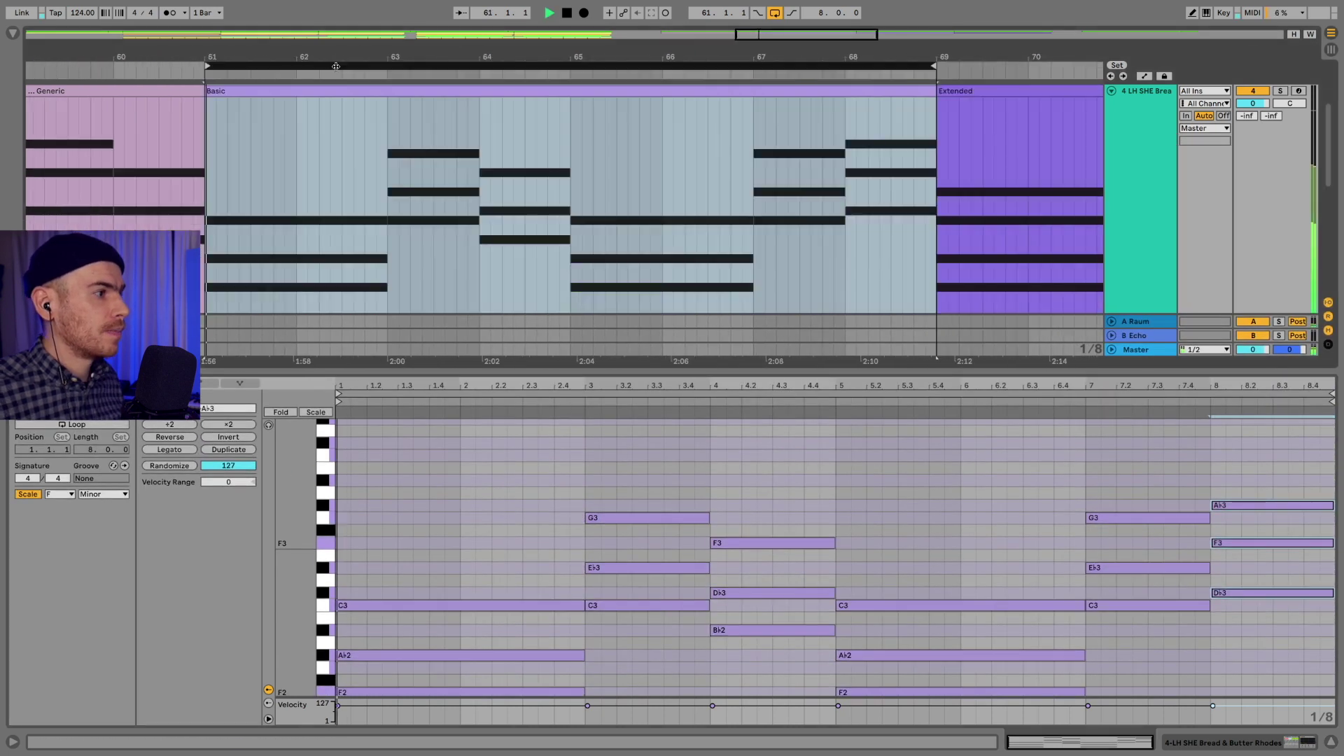
Stop the looped playback of the Basic chord clip and resize the note editor below the arrangement
left_click_drag(535, 371, 535, 302)
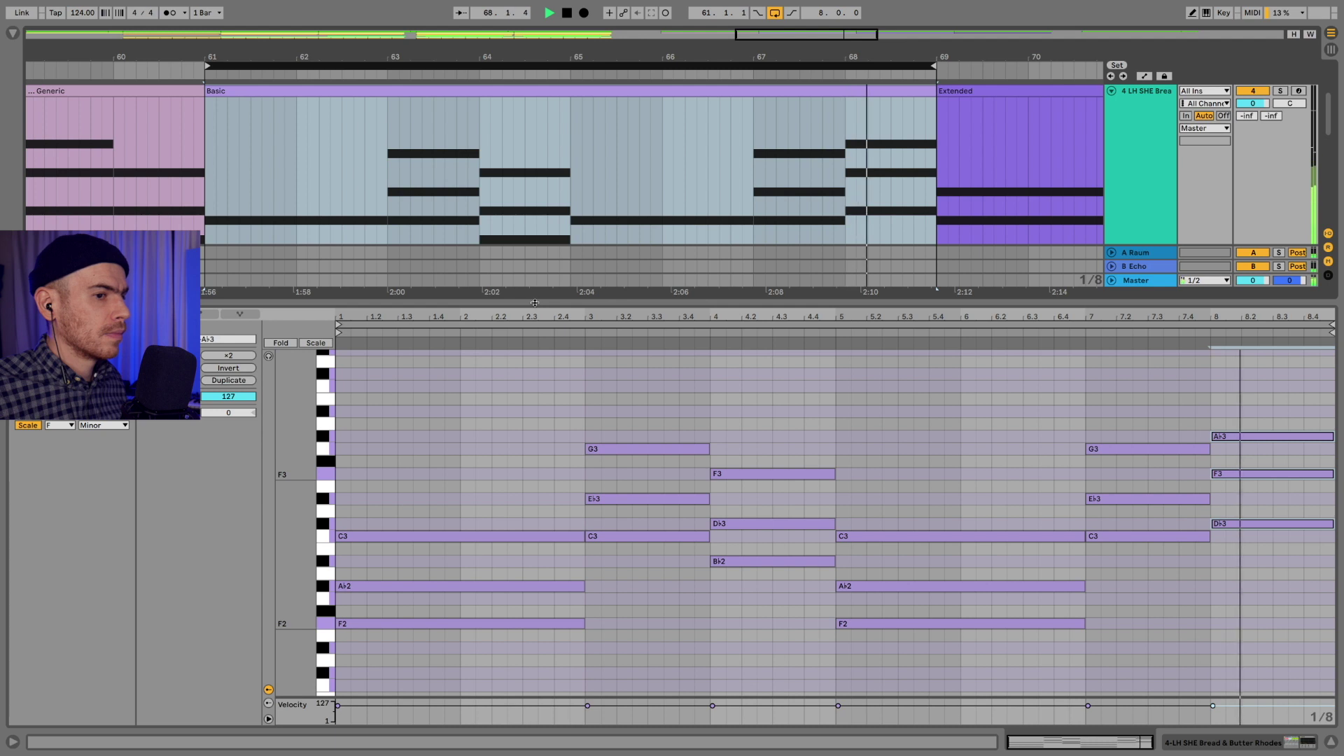
key("space")
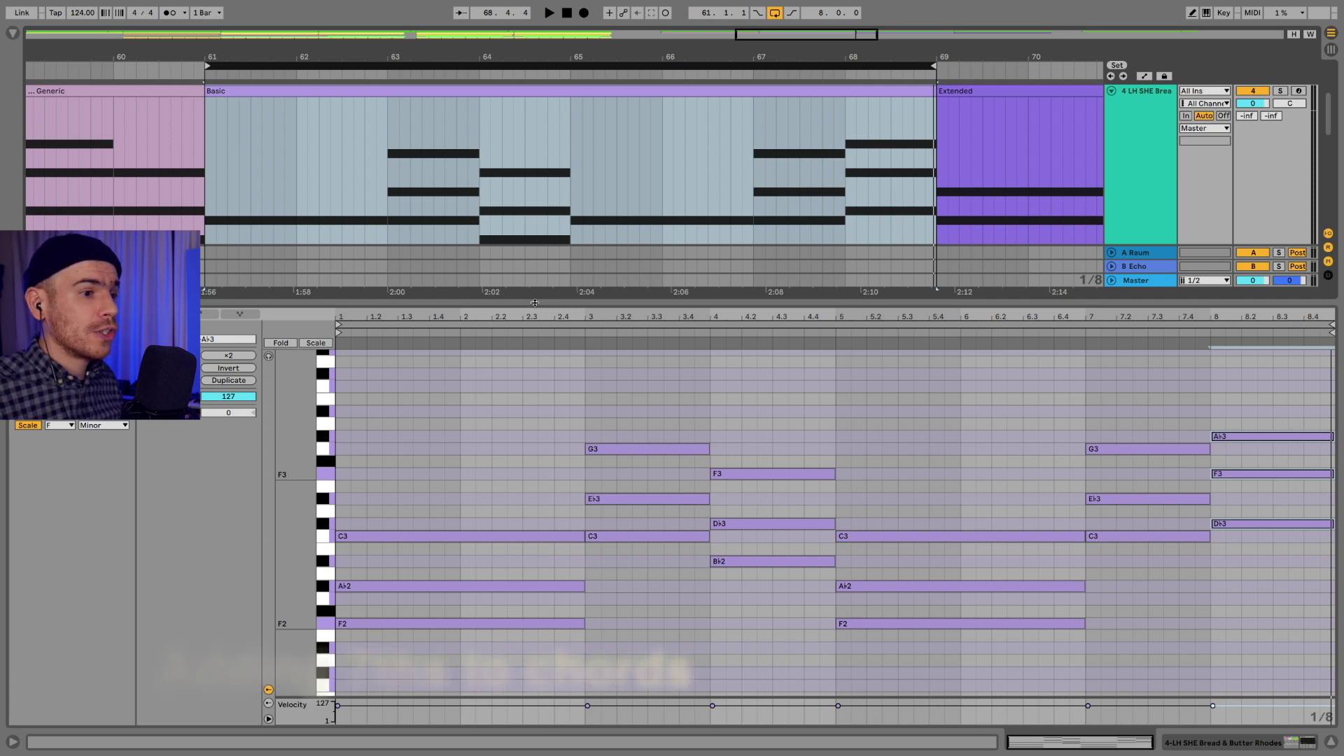
left_click_drag(534, 302, 529, 487)
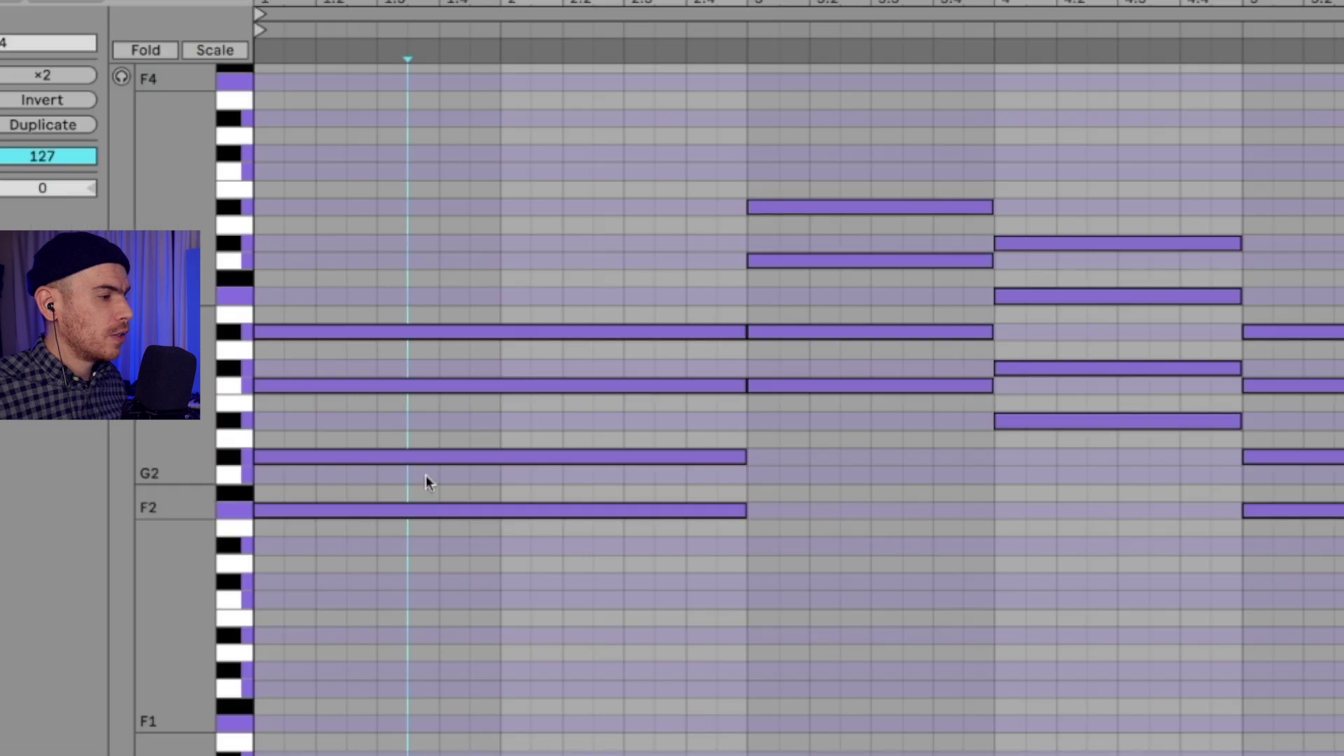
Step through the notes of the Extended clip's first chord from F2 up to E♭3 to examine its added seventh
left_click(424, 496)
left_click(428, 438)
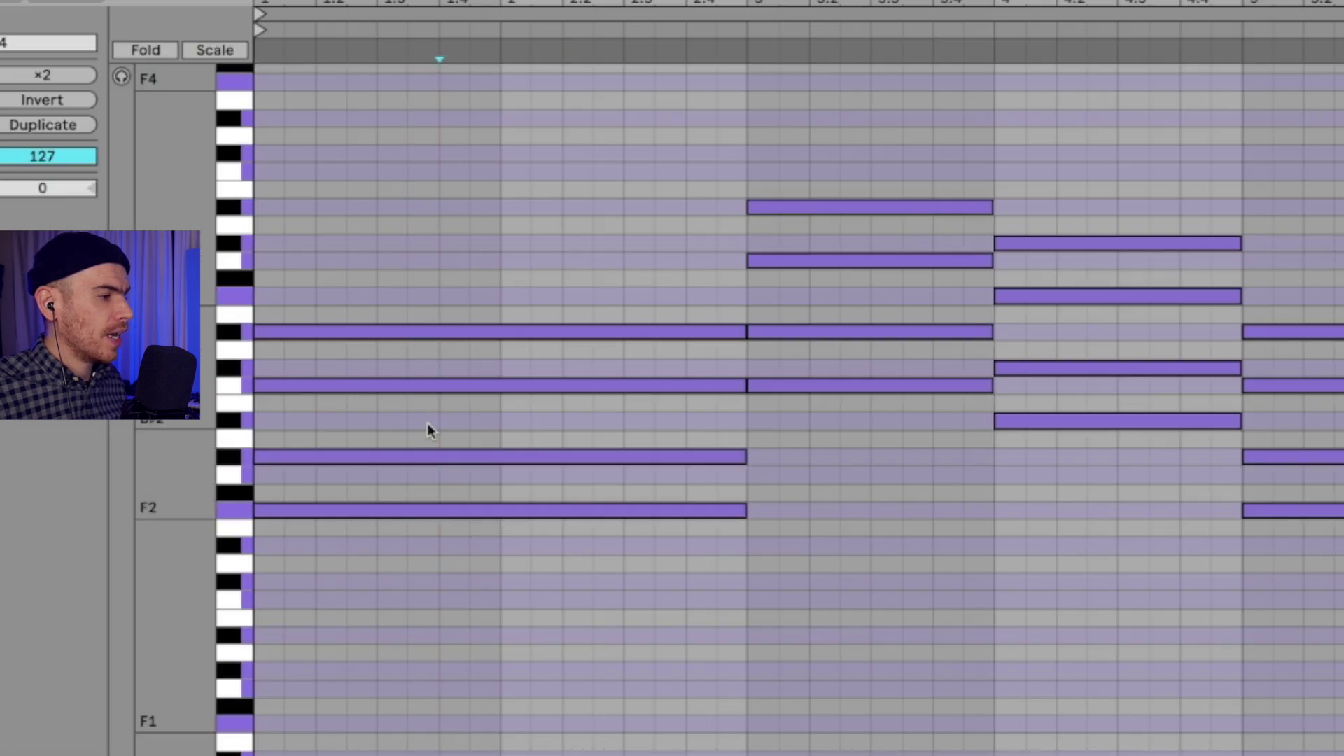
left_click(431, 385)
left_click(433, 367)
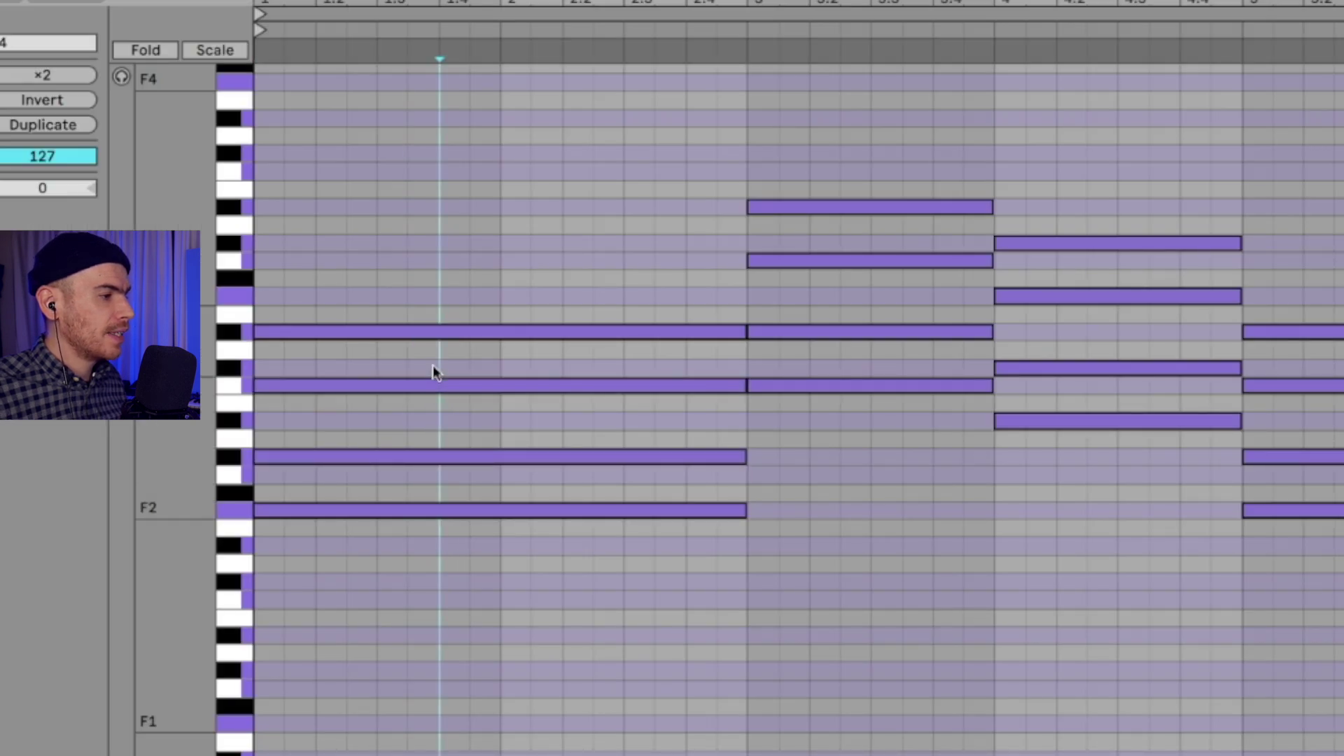
left_click(442, 337)
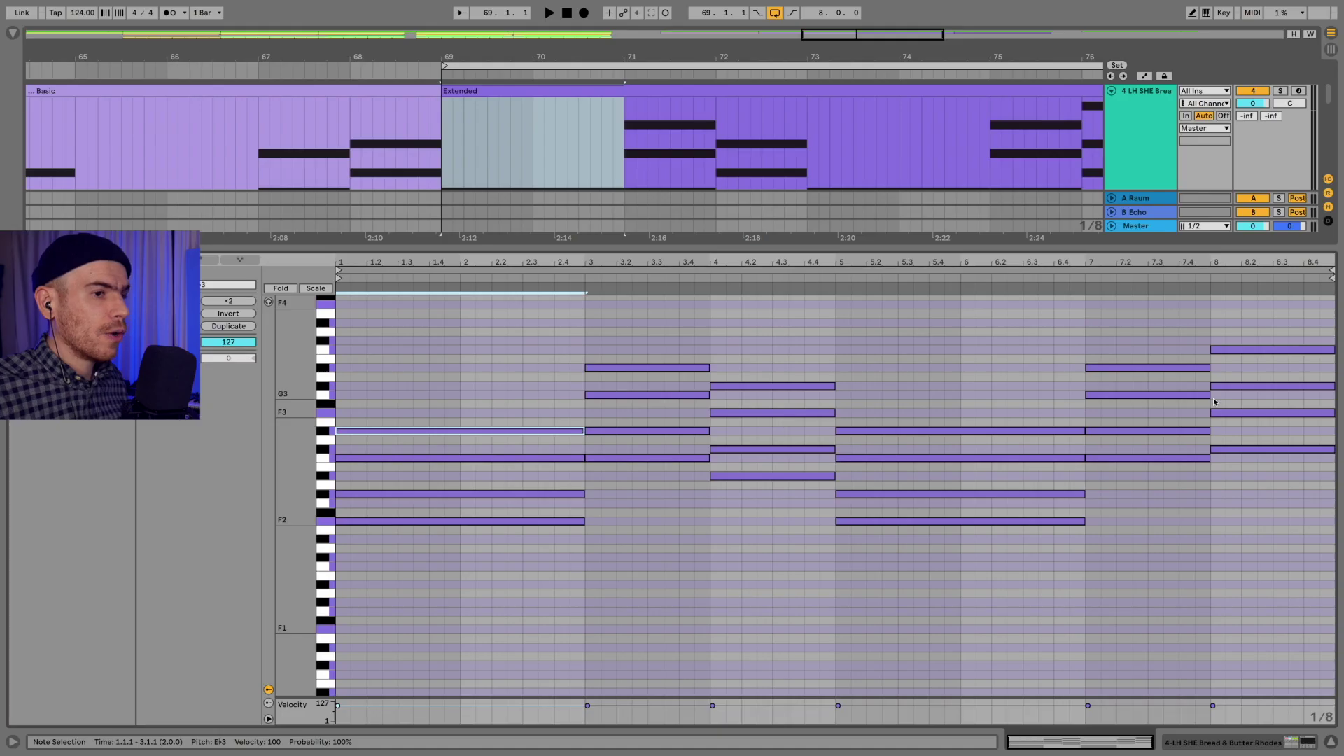
Select the whole bar 8 chord of the Extended clip and step through its notes up to C4
left_click_drag(1243, 320, 1270, 499)
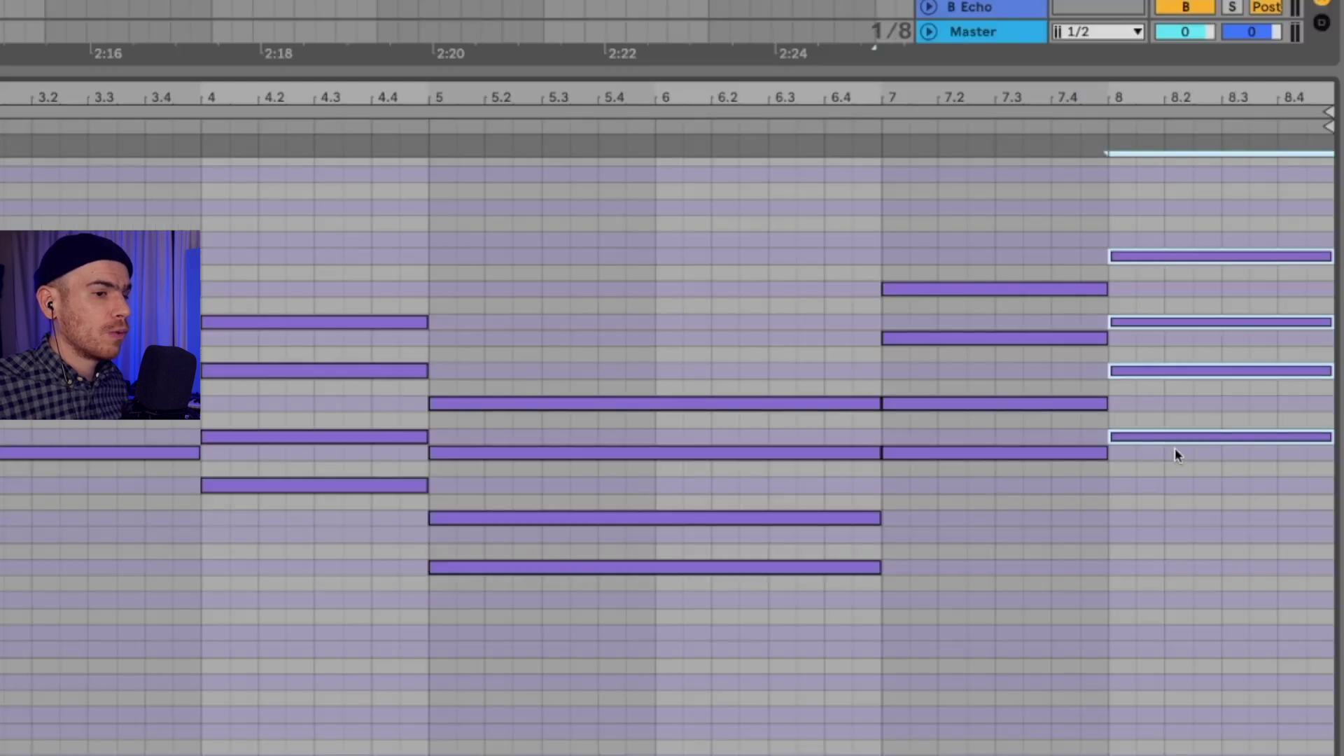
left_click(1247, 438)
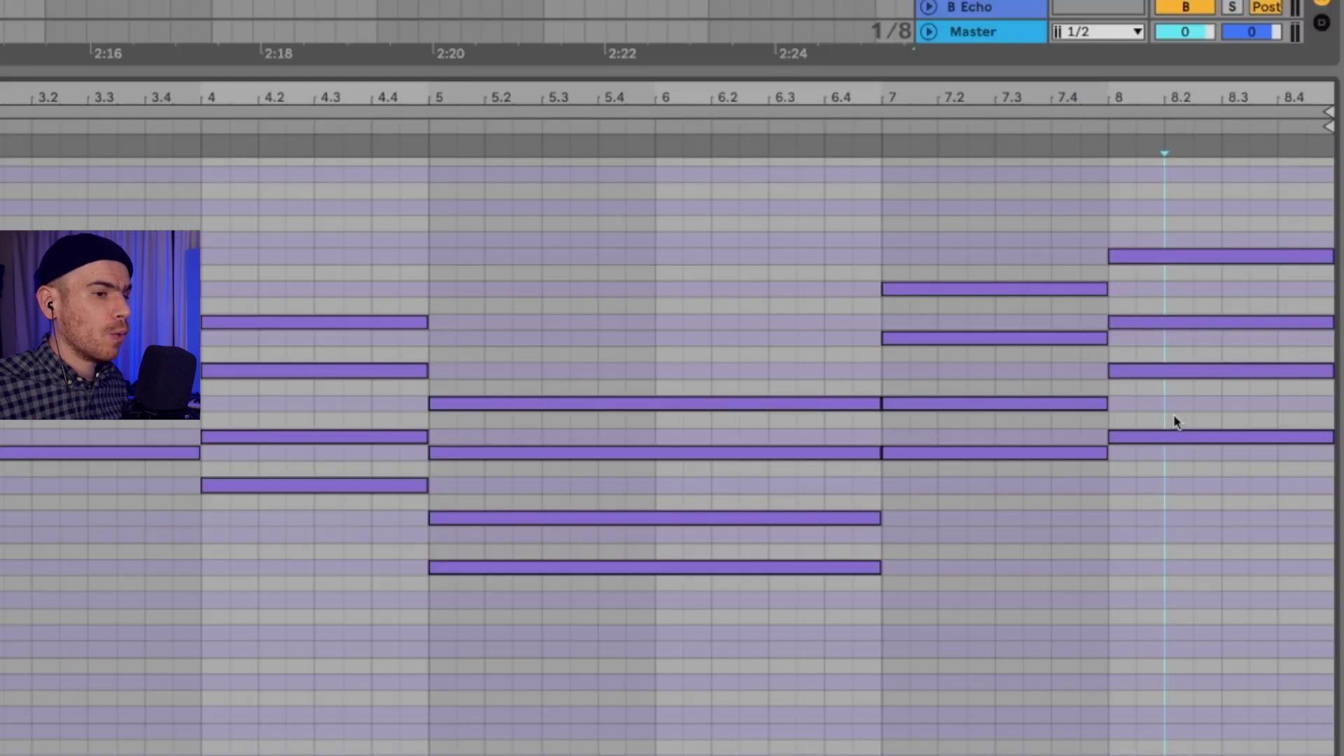
left_click(1183, 375)
left_click(1182, 352)
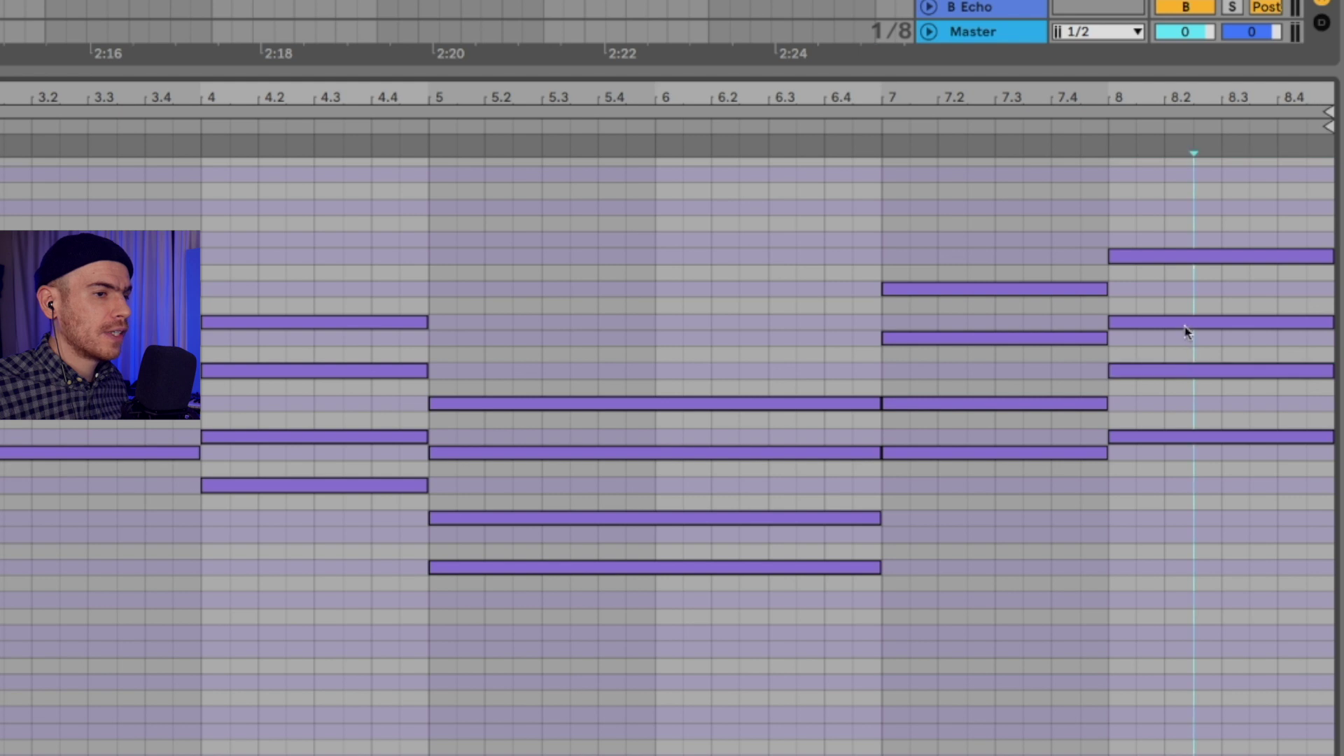
left_click(1187, 321)
left_click(1187, 308)
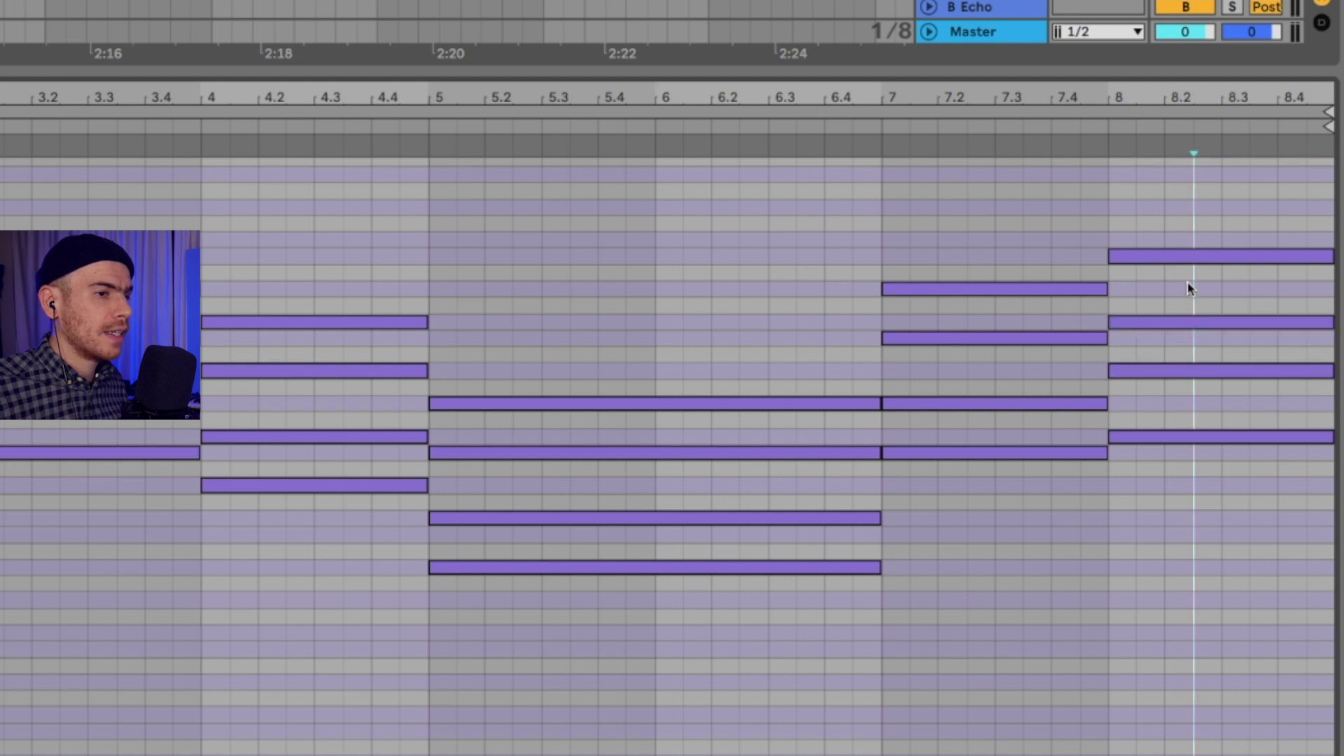
left_click(1181, 257)
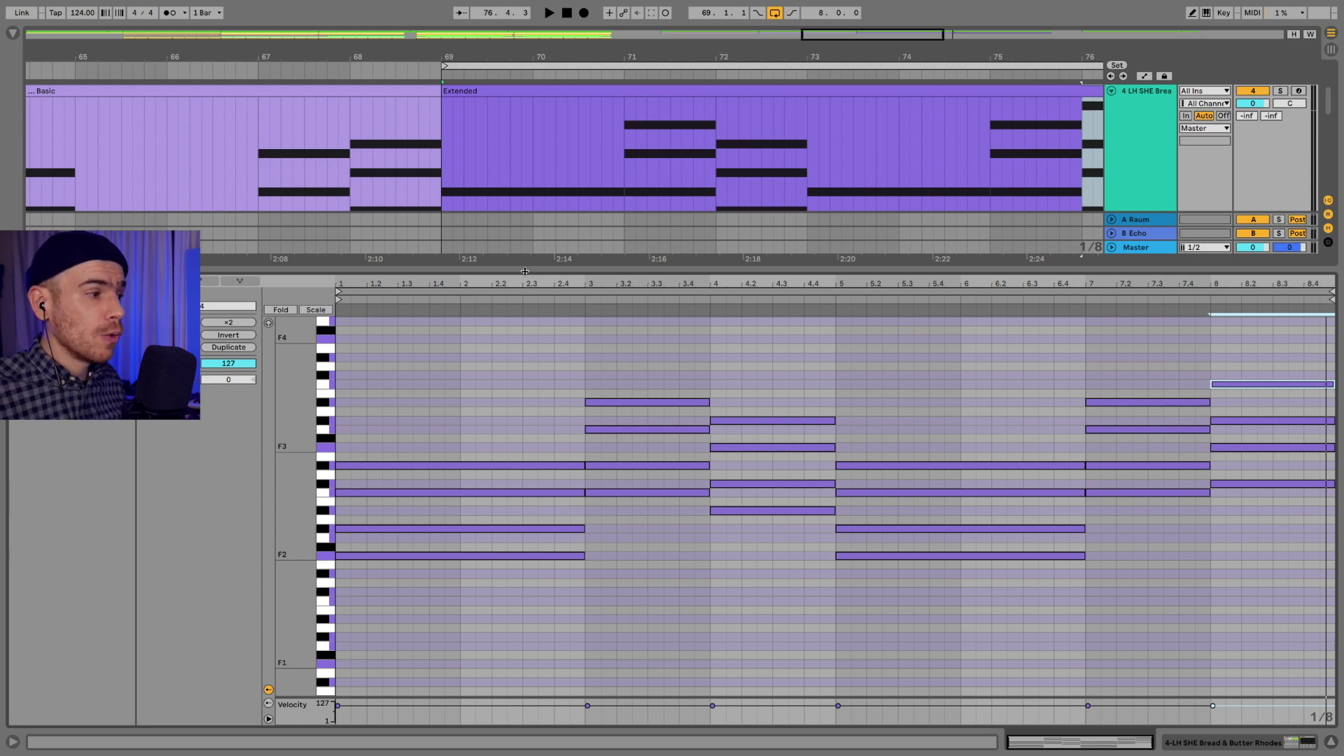
Select the Extended chord clip and the LH Bread & Butter Bass C2 clip together and show both in an enlarged note editor
left_click_drag(524, 271, 544, 399)
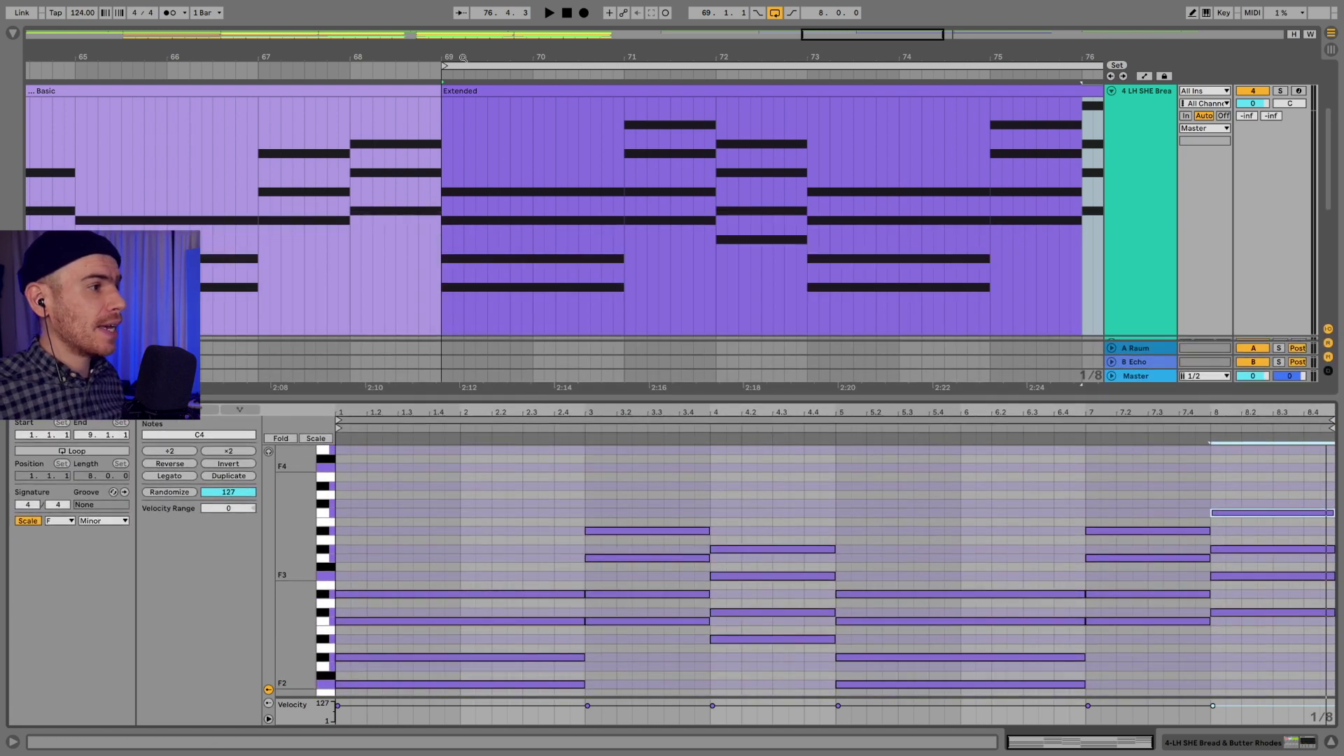
scroll(504, 175, "down", 1)
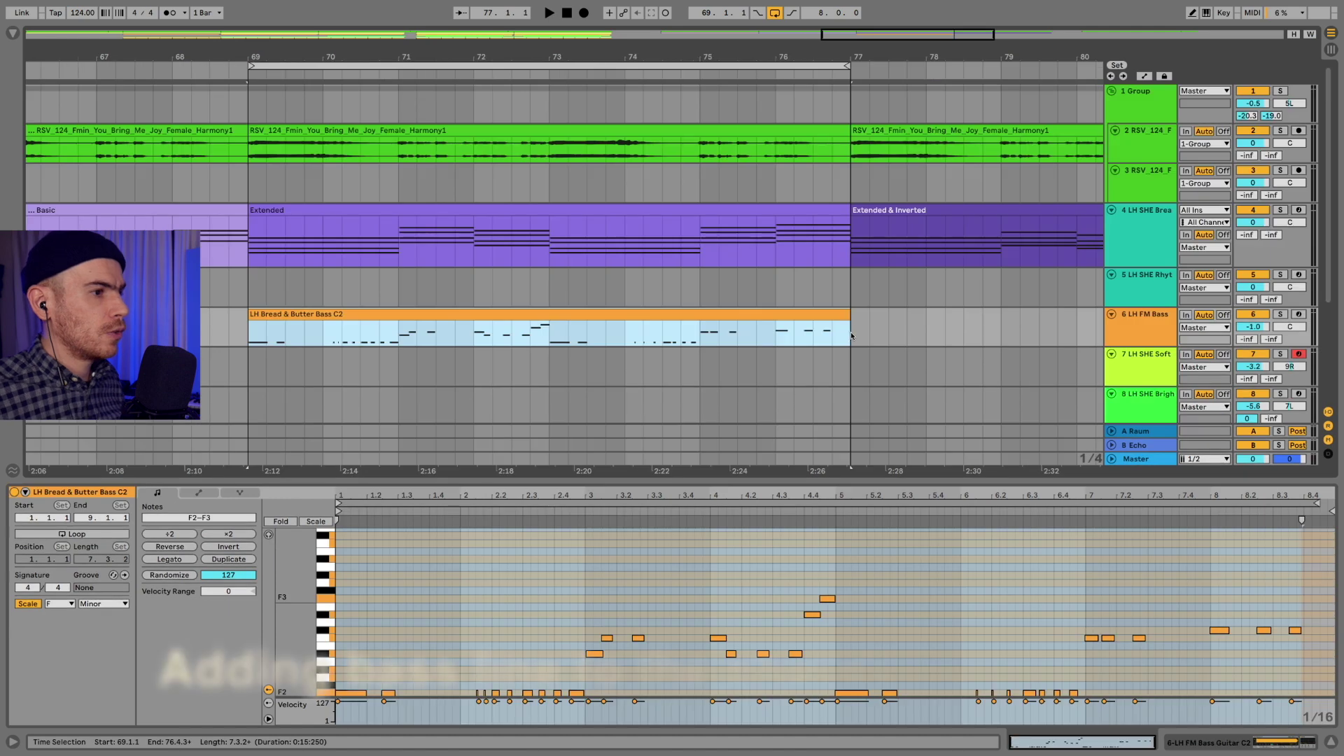
left_click_drag(848, 314, 271, 266)
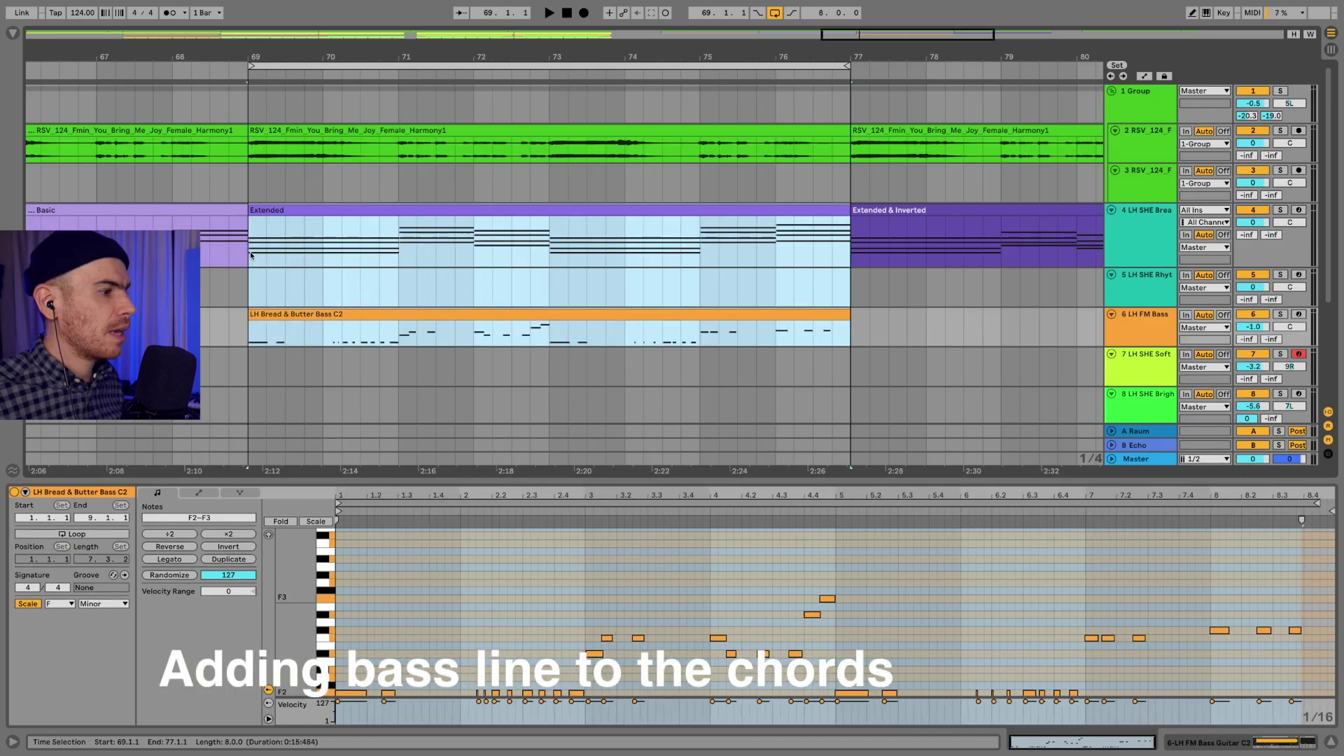
left_click_drag(537, 481, 511, 234)
Switch the editor between the Extended chords and the bass clip to compare their notes, and toggle playback of the bar 69 loop
left_click(498, 279)
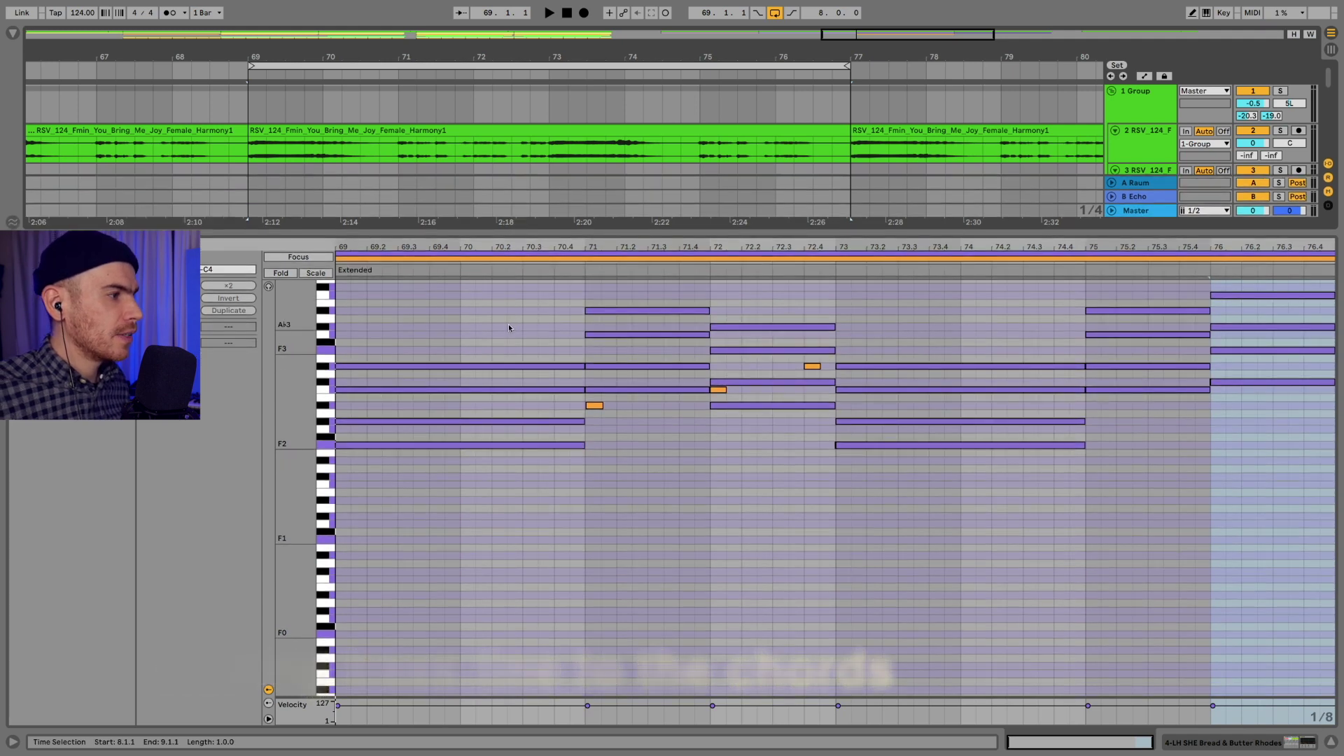
left_click(515, 258)
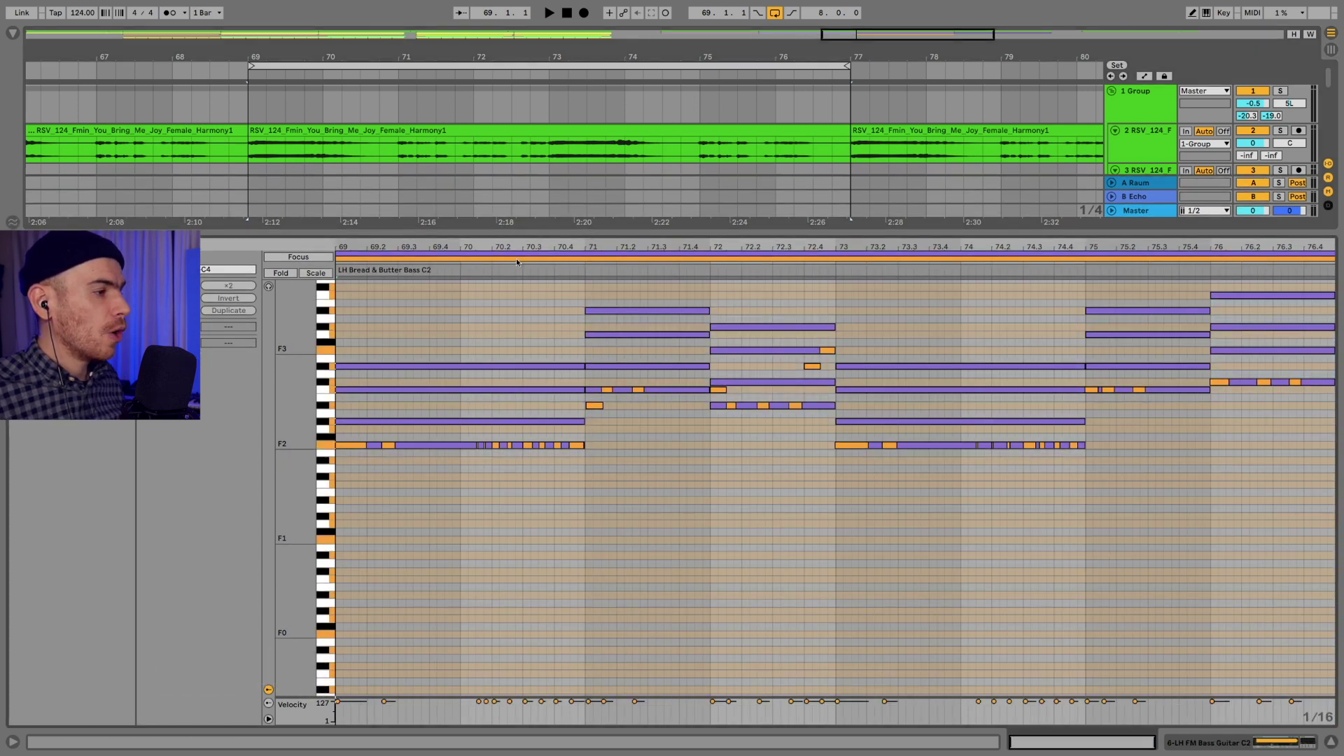
left_click(515, 258)
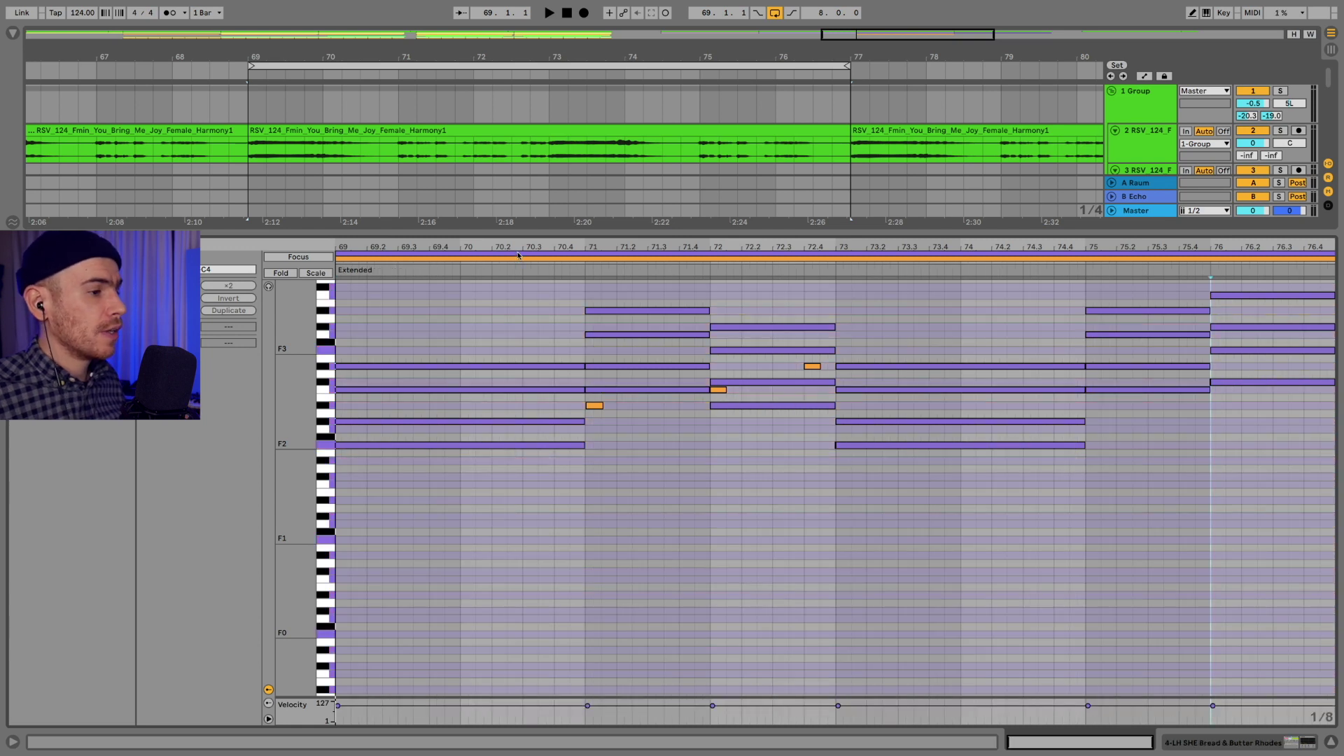
left_click(518, 257)
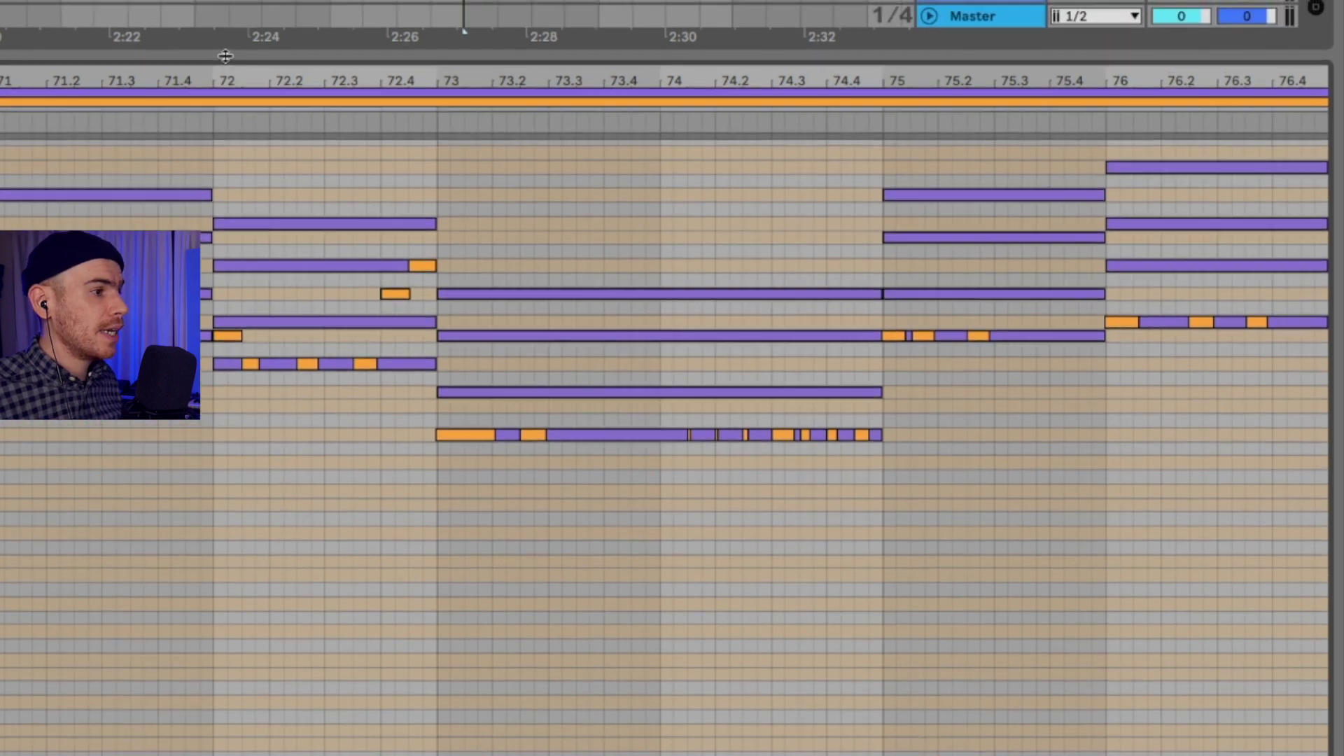
key("space")
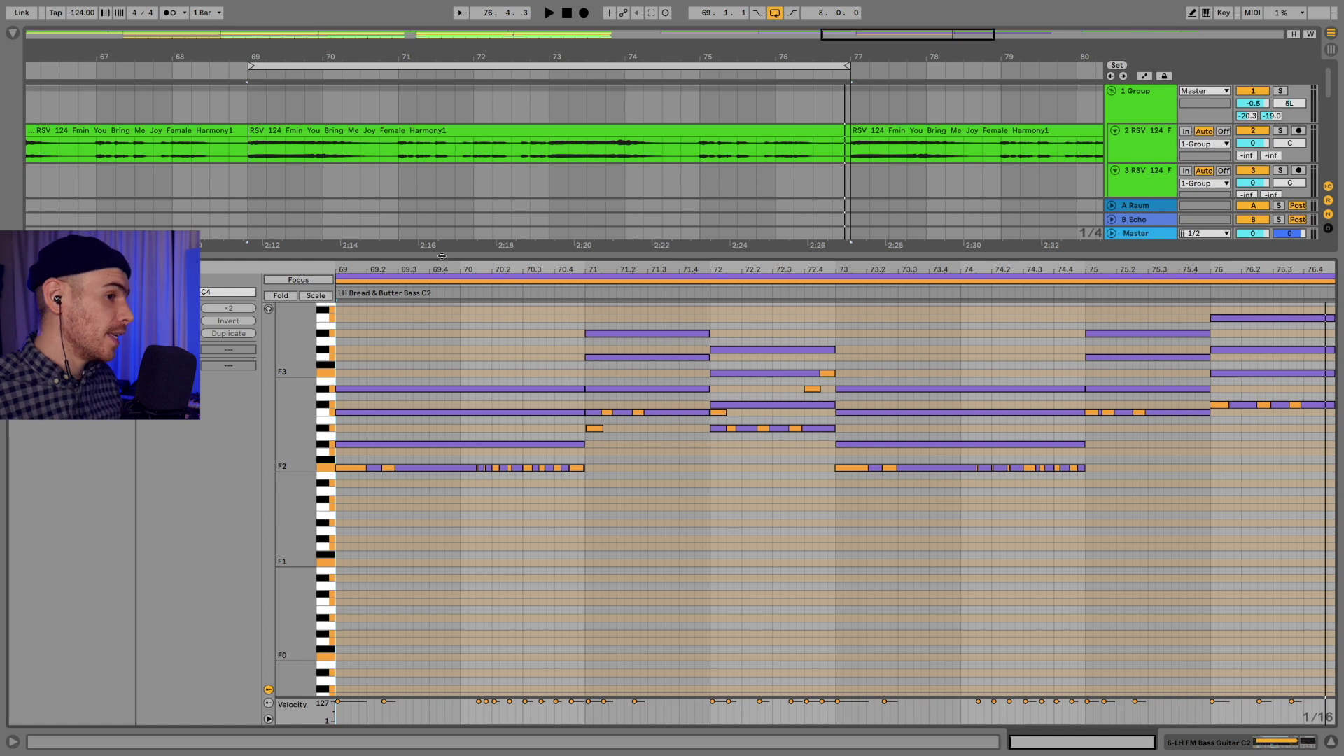
Enlarge the arrangement and show the notes of the Extended & Inverted clip from bar 77 on the Rhodes track in the editor
left_click_drag(644, 255, 644, 402)
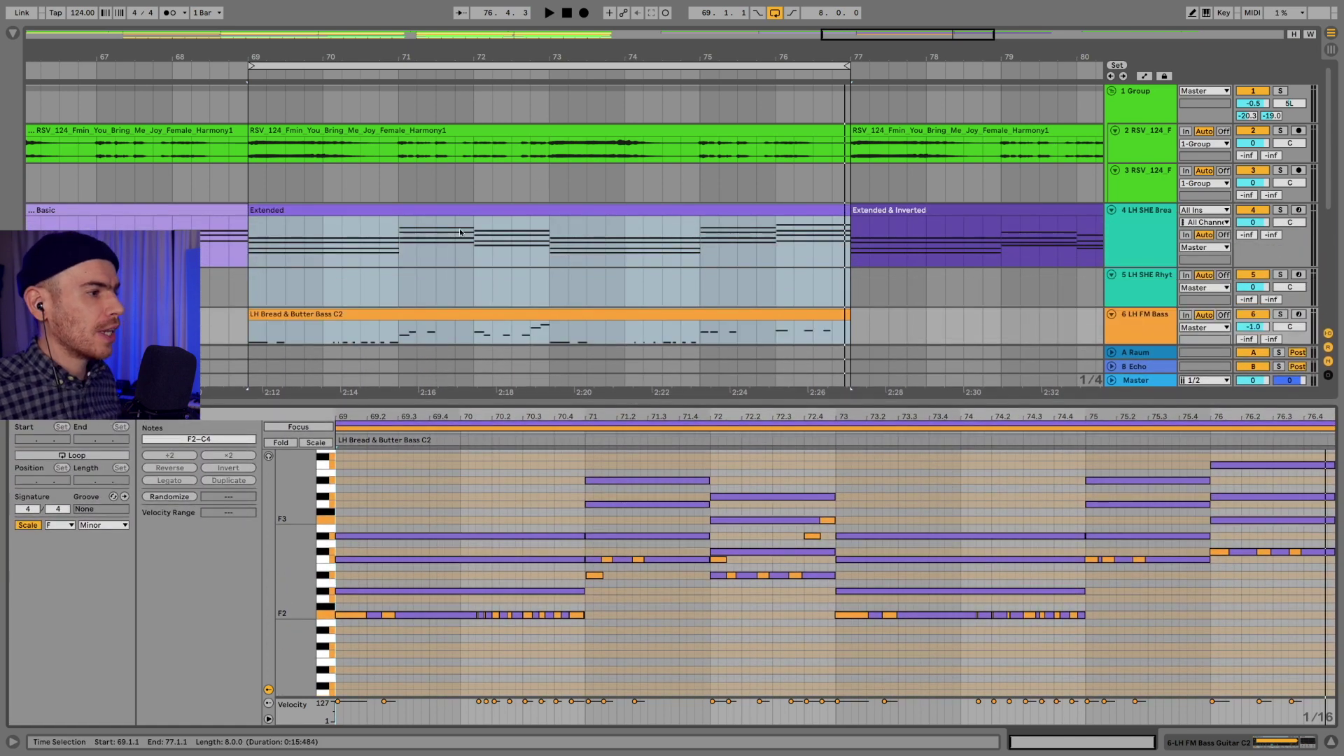
left_click(483, 302)
left_click(465, 318)
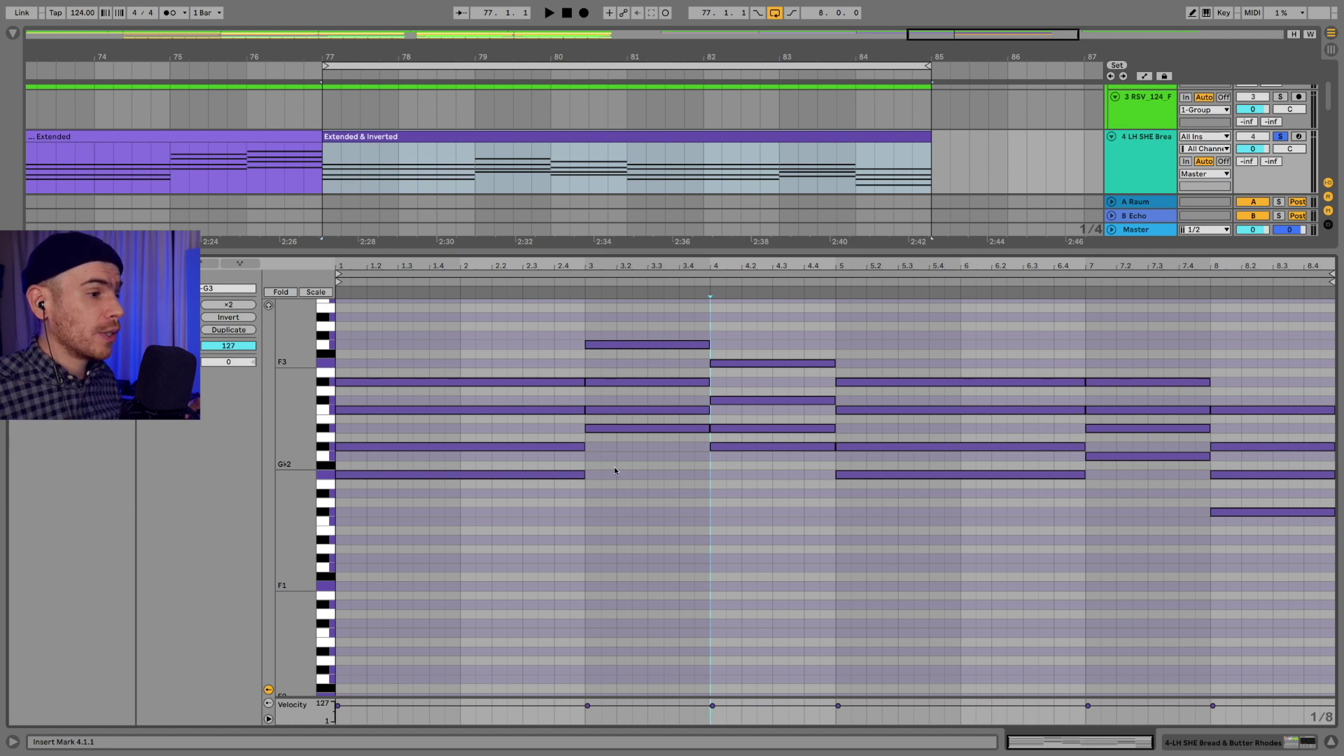
scroll(626, 462, "up", 3)
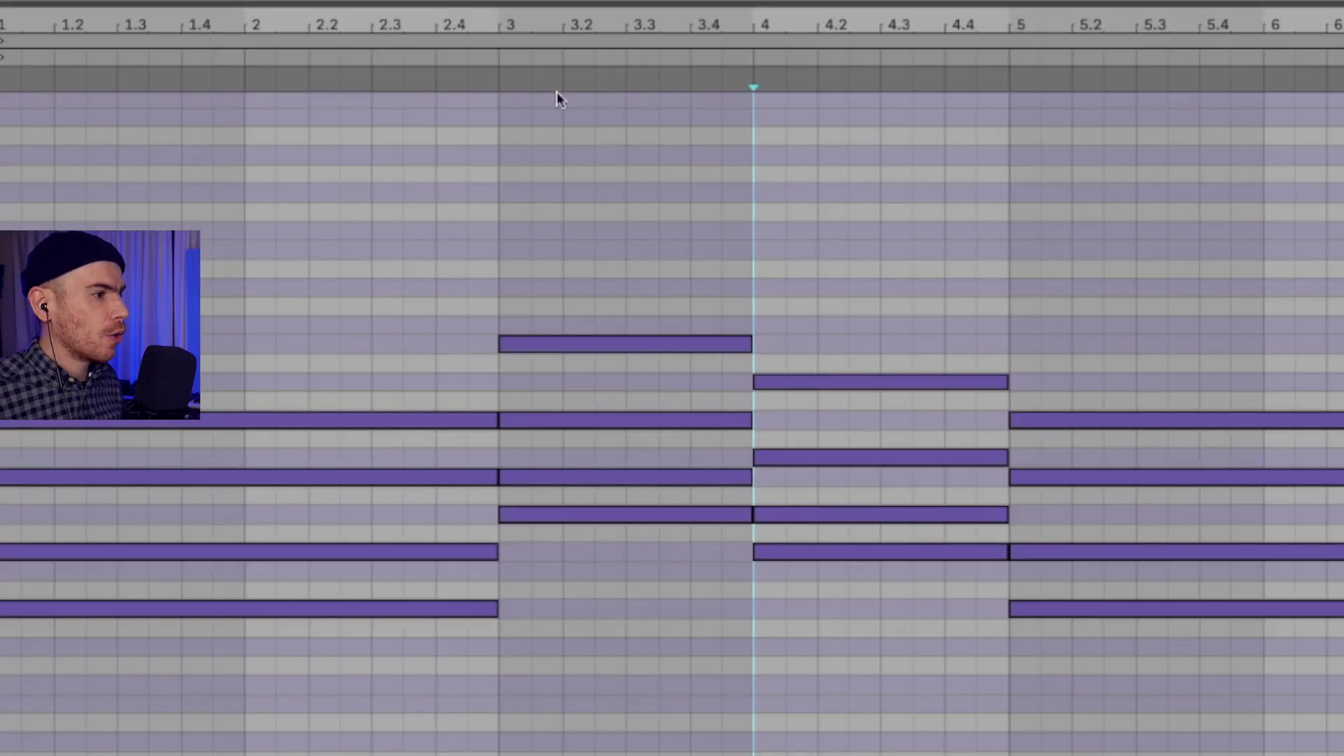
Raise the lowest note of the bar 3 and bar 4 chords an octave in turn, returning each to its inverted position
left_click(593, 516)
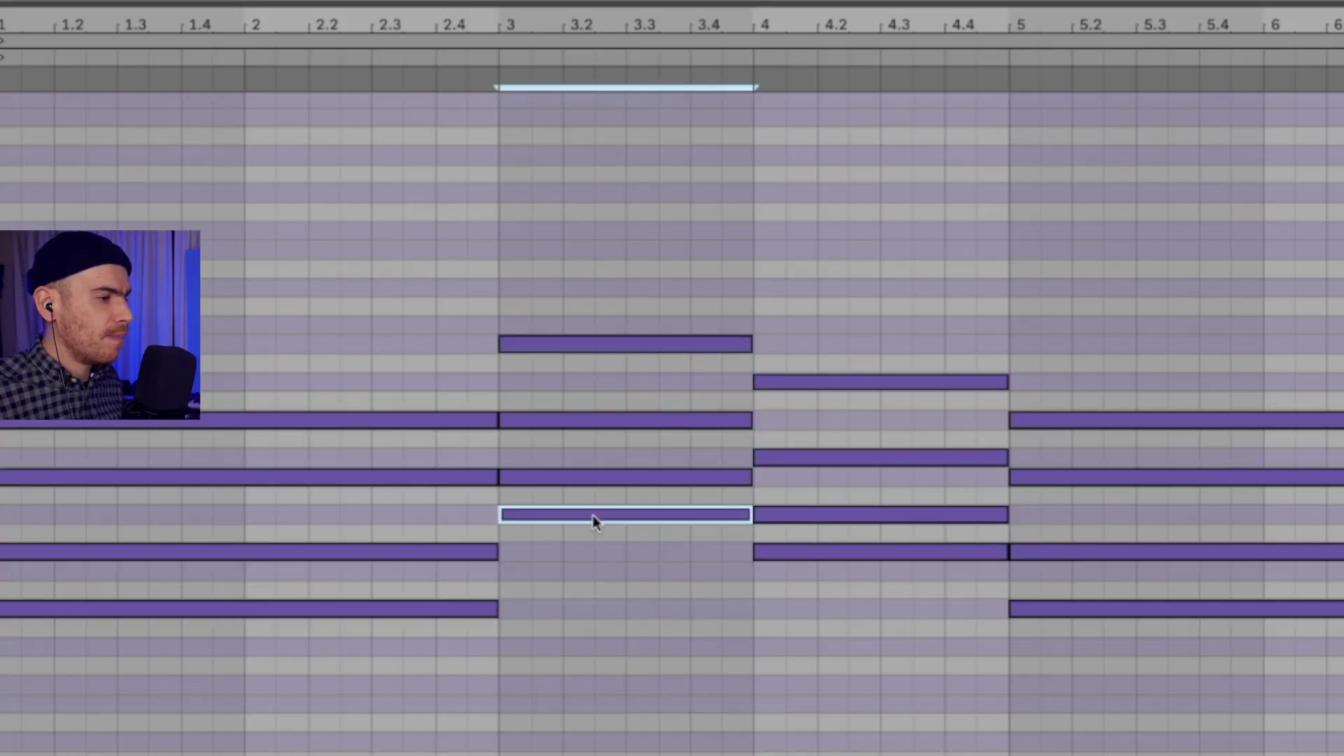
key("shift+Up")
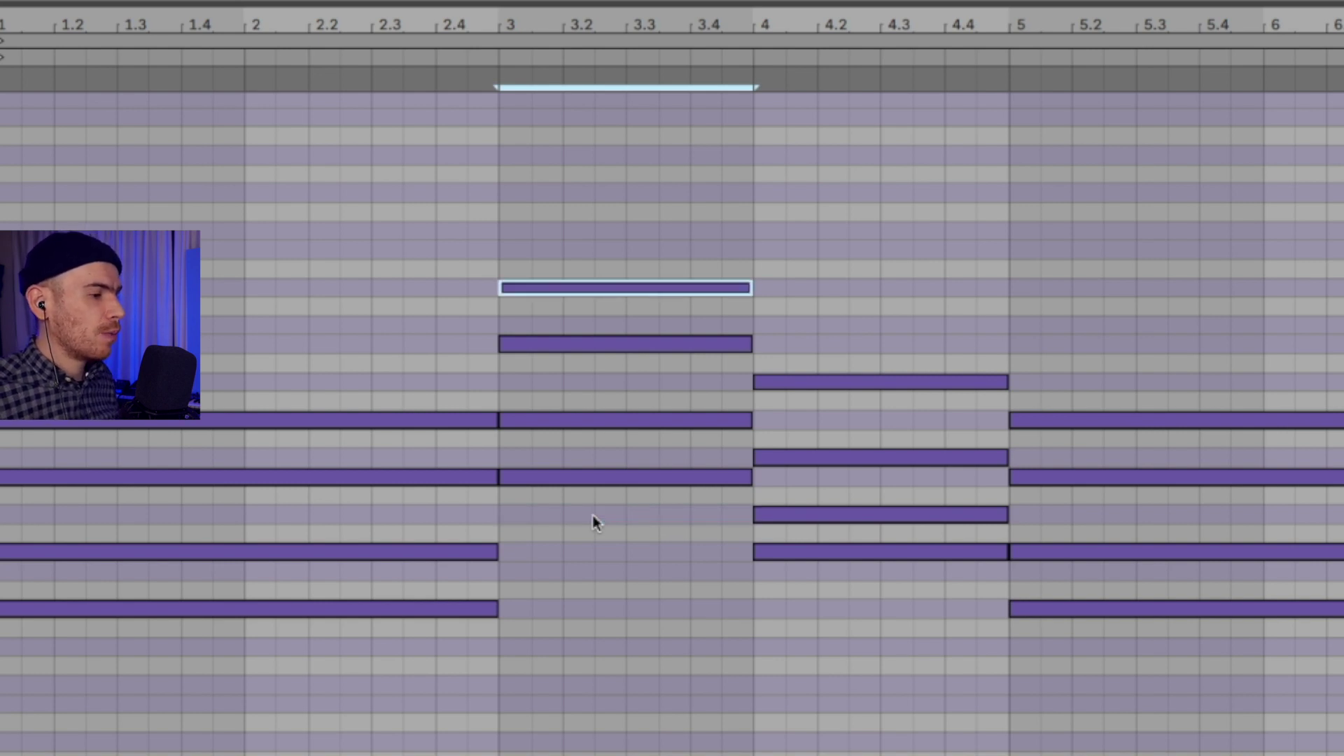
key("shift+Down")
left_click(806, 552)
key("shift+Up")
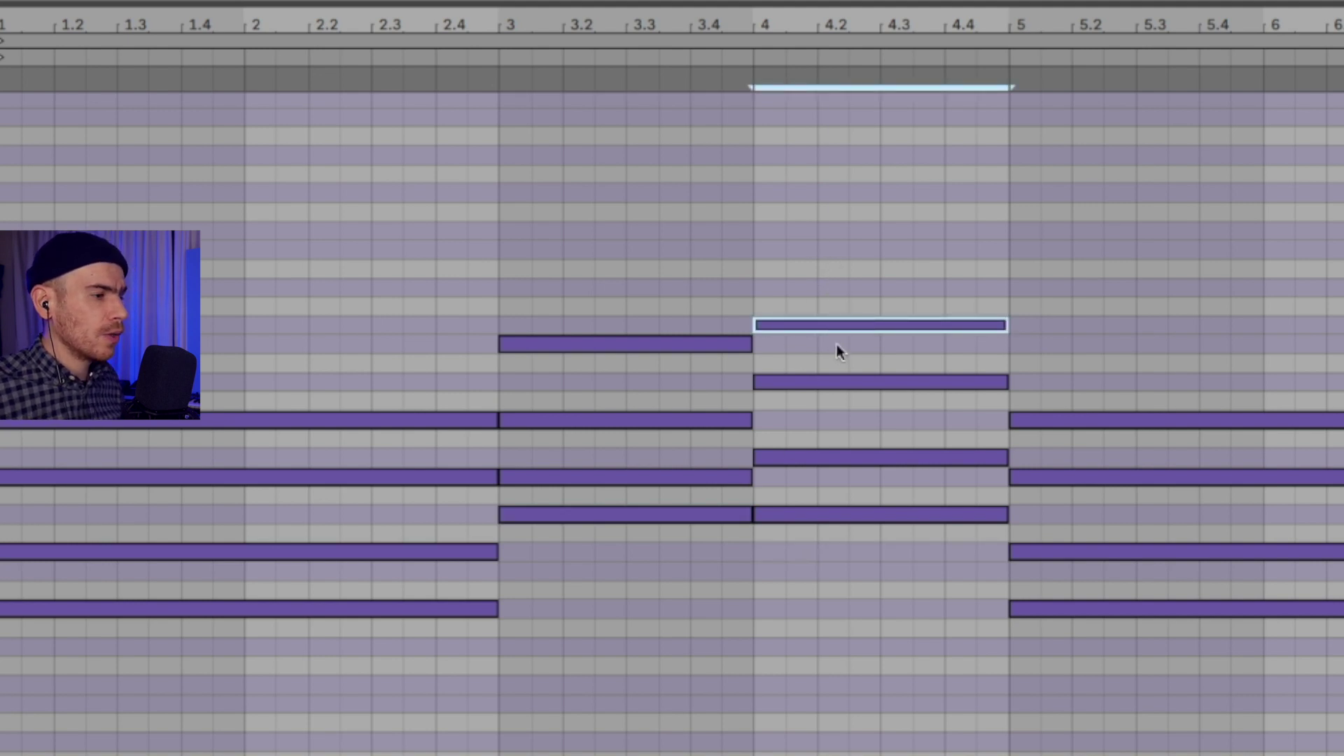
key("shift+Down")
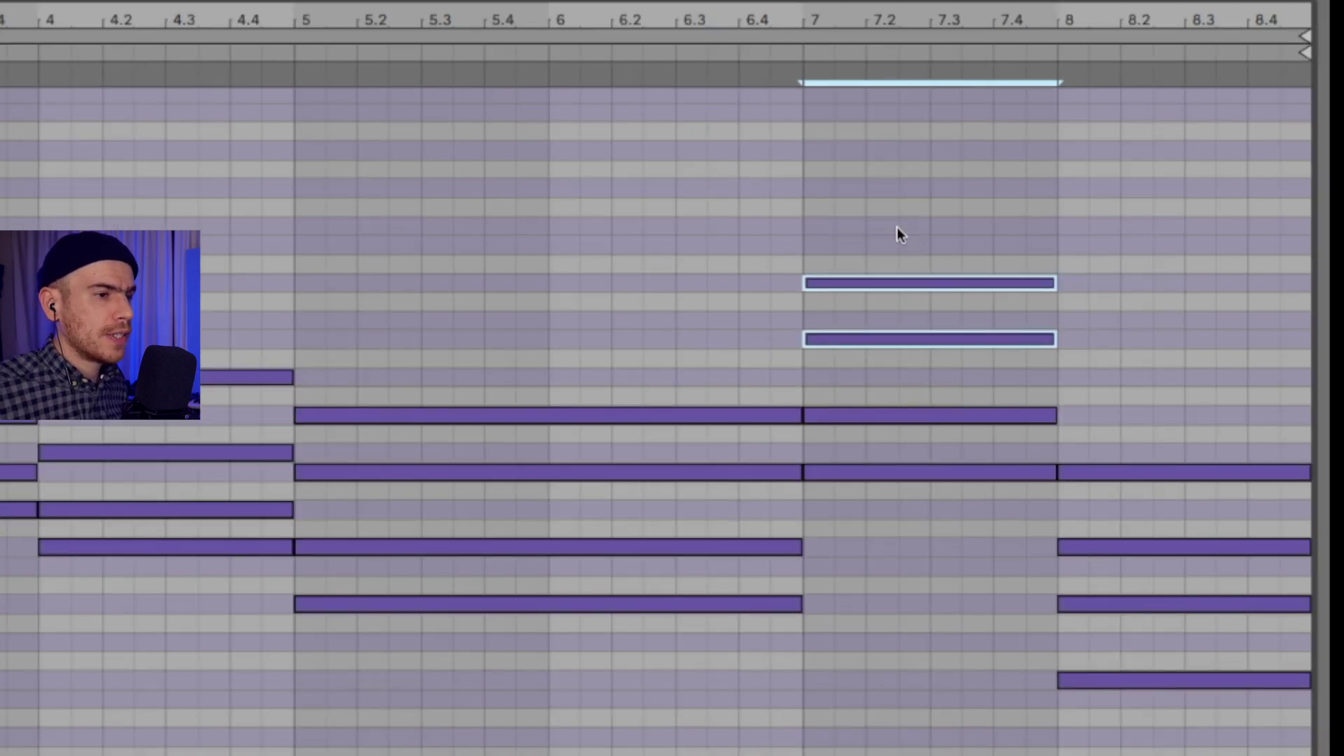
Select the top two notes of the bar 7 chord in the Extended & Inverted clip and lower them one octave
left_click_drag(881, 217, 982, 533)
left_click_drag(920, 189, 925, 382)
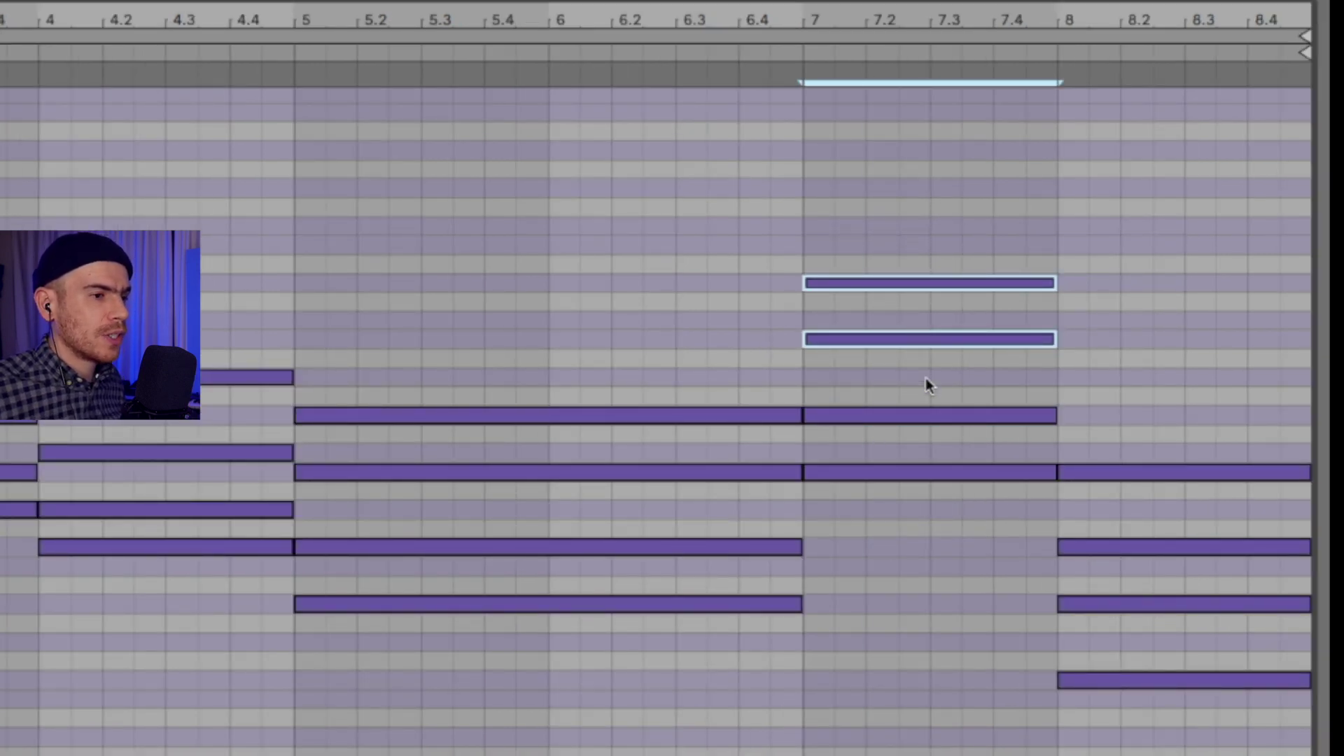
left_click(926, 339)
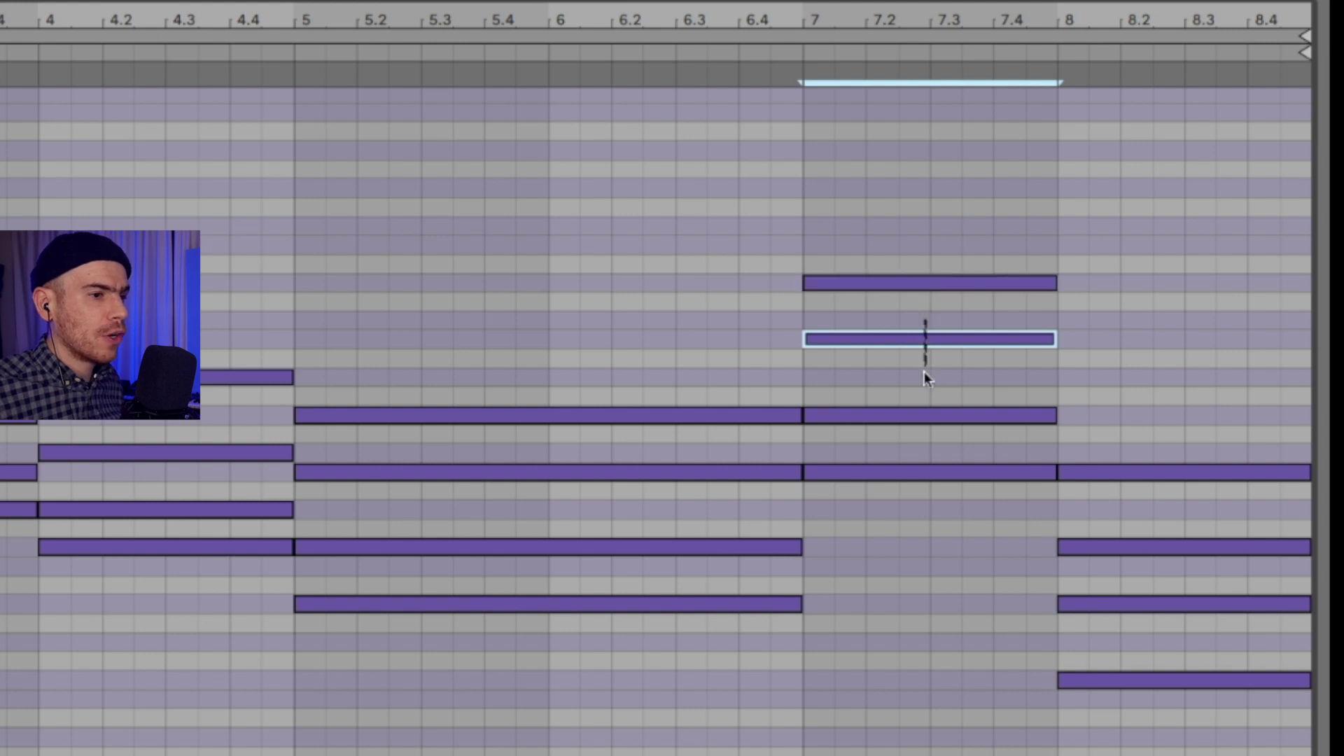
left_click(926, 282)
left_click_drag(948, 208, 908, 374)
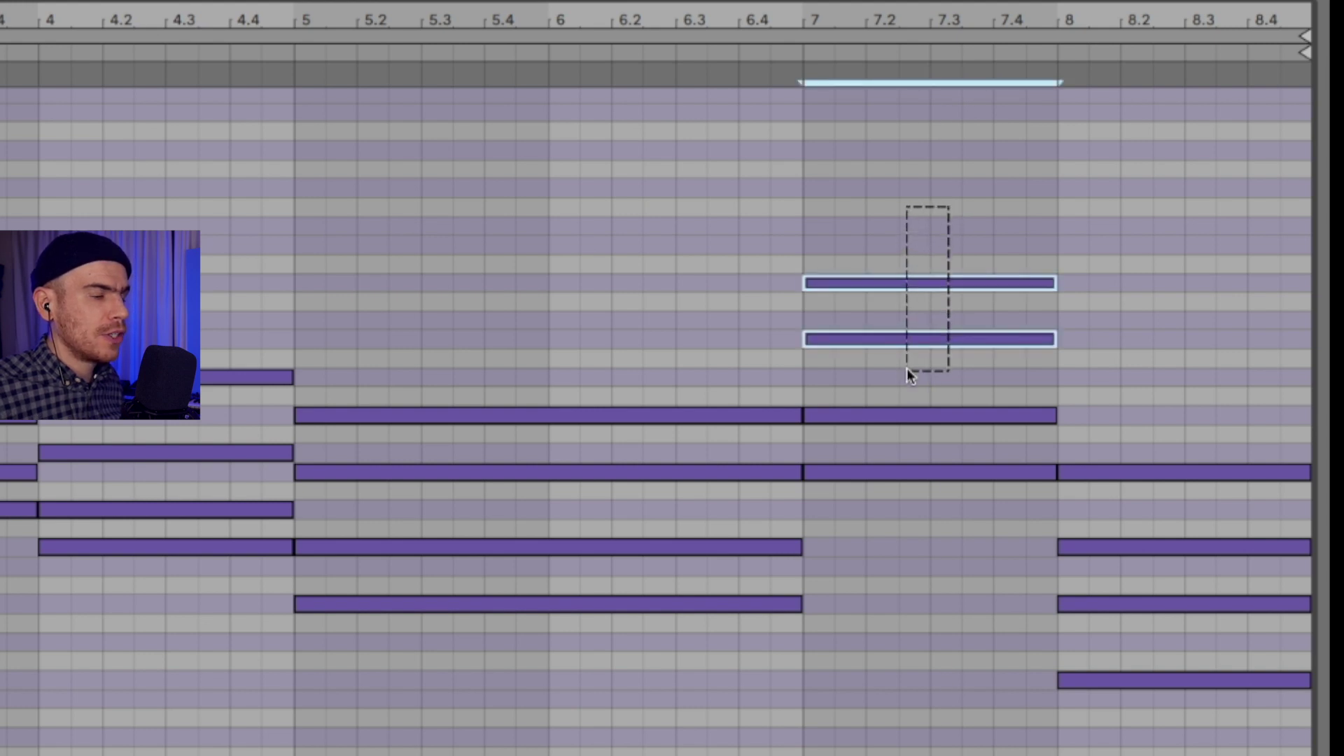
key("shift+Down")
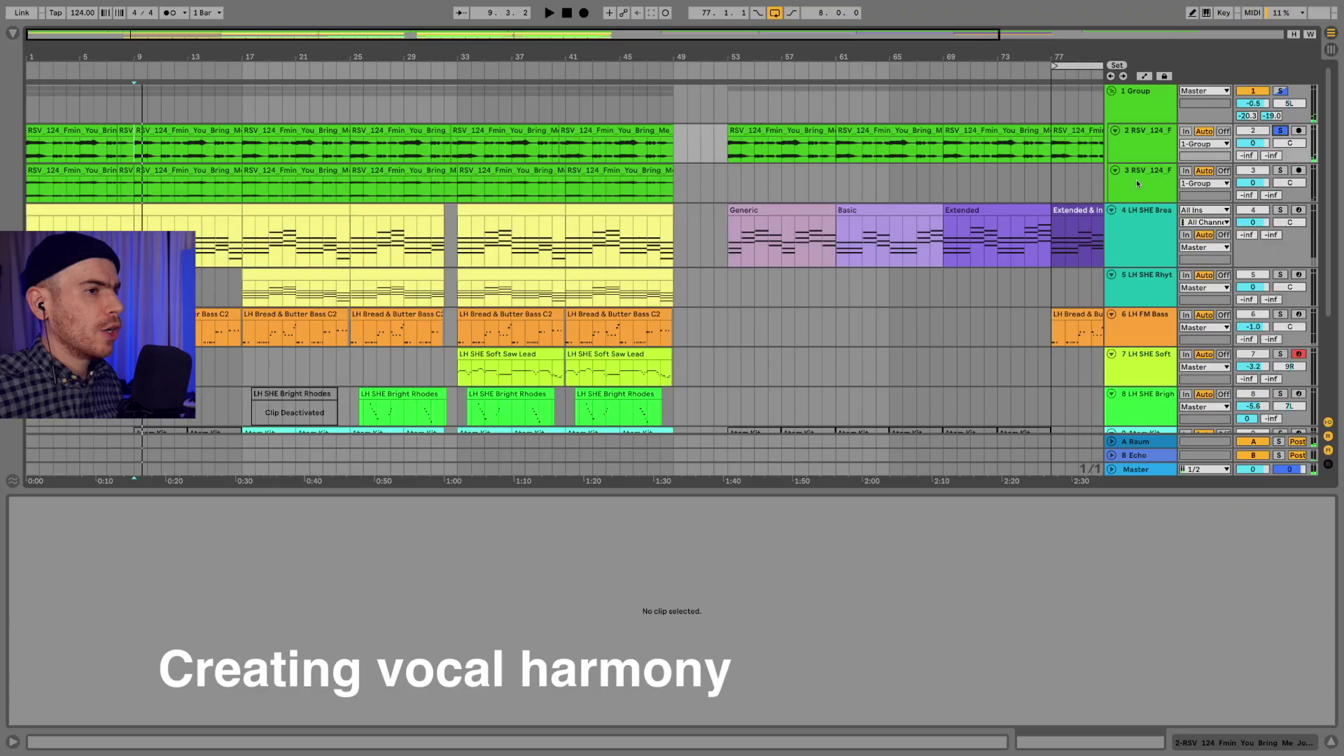
Select the second vocal track and open its clip starting at bar 9 to examine the pitch setting
left_click(1136, 179)
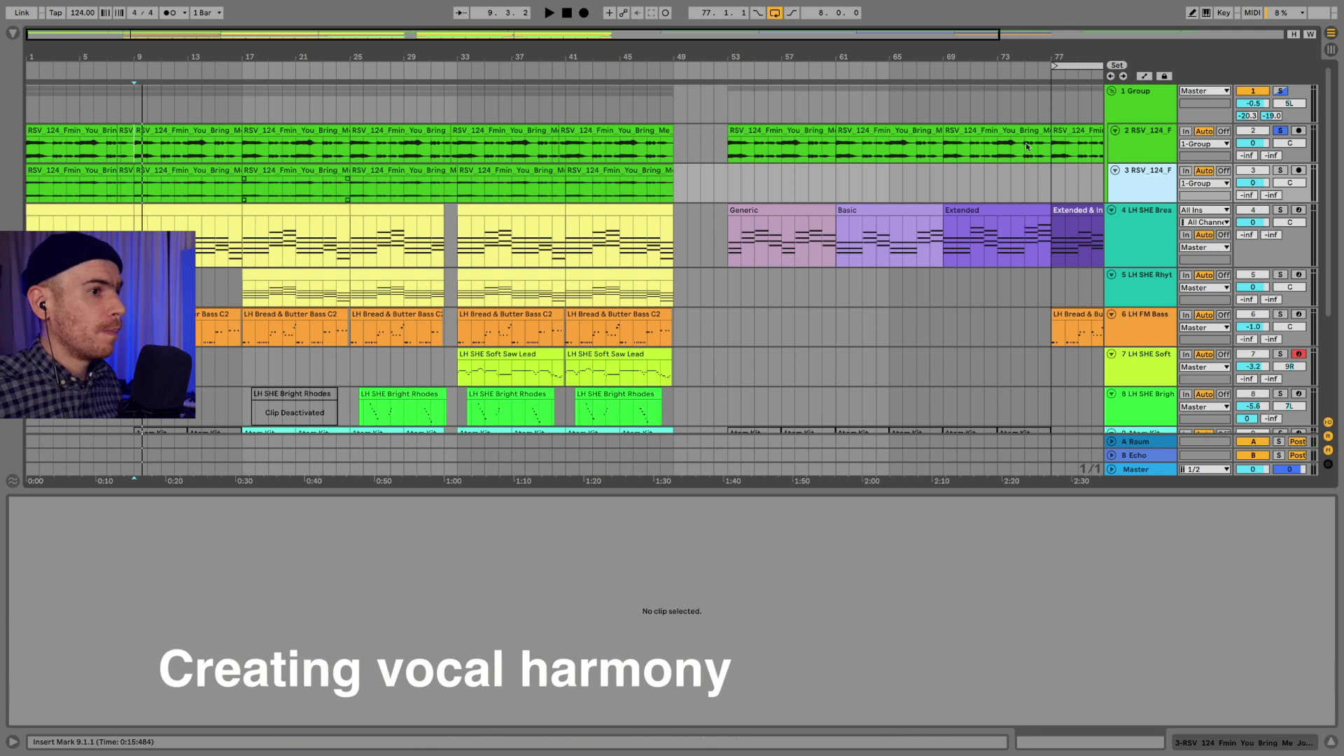
key("space")
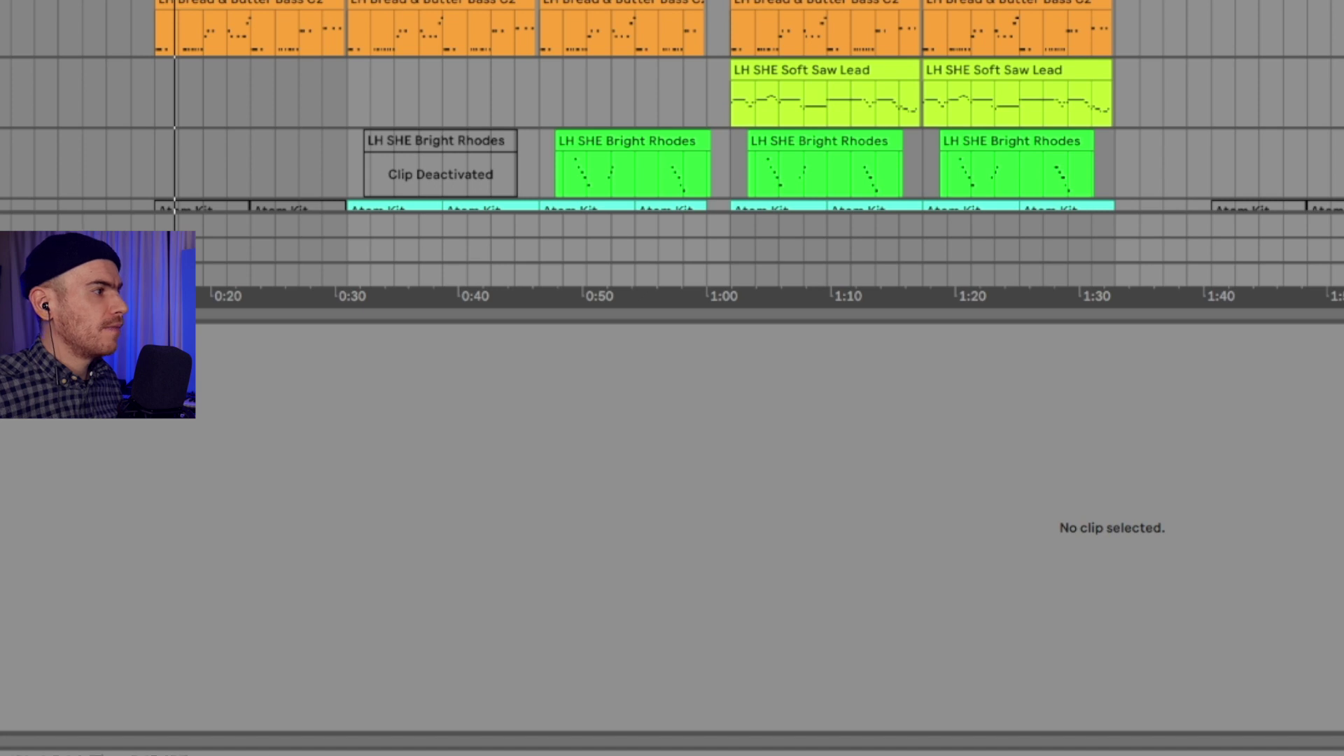
left_click(178, 193)
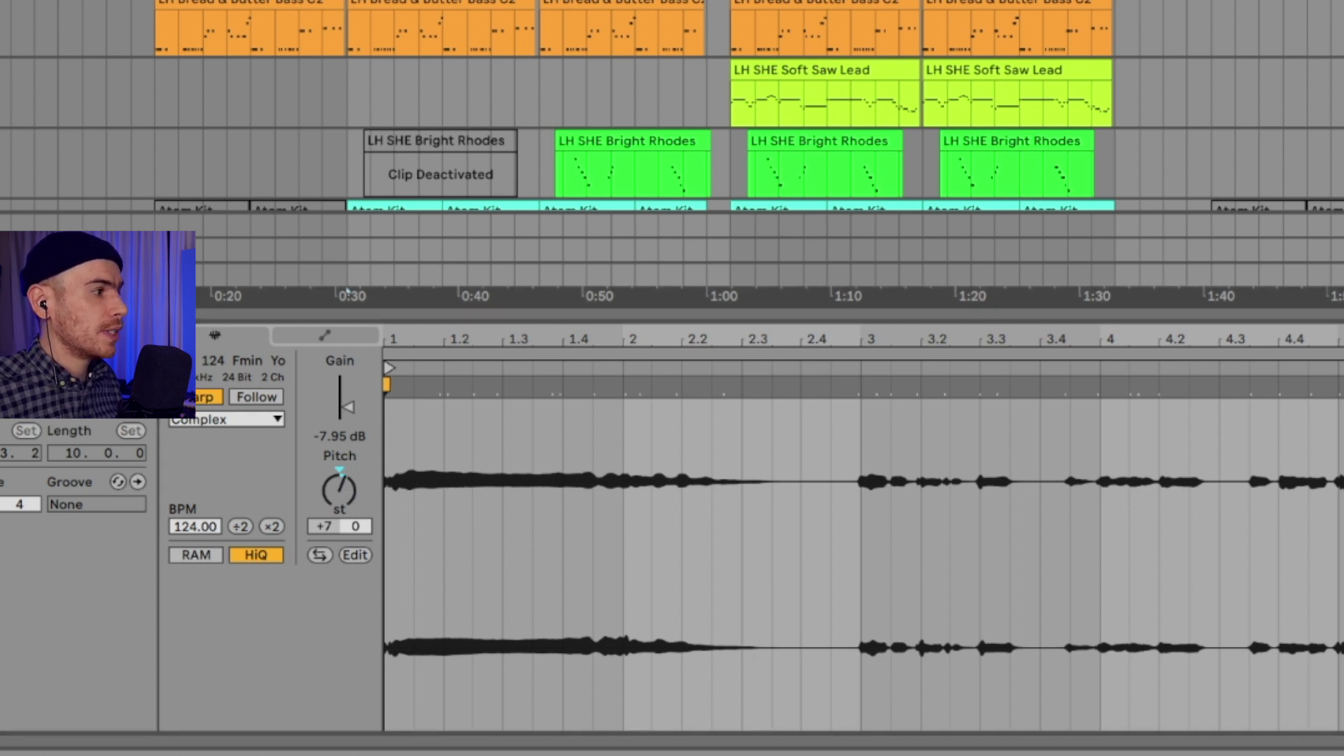
Play the arrangement from bar 9 to hear the pitched vocal harmony, pausing and resuming the playback
key("space")
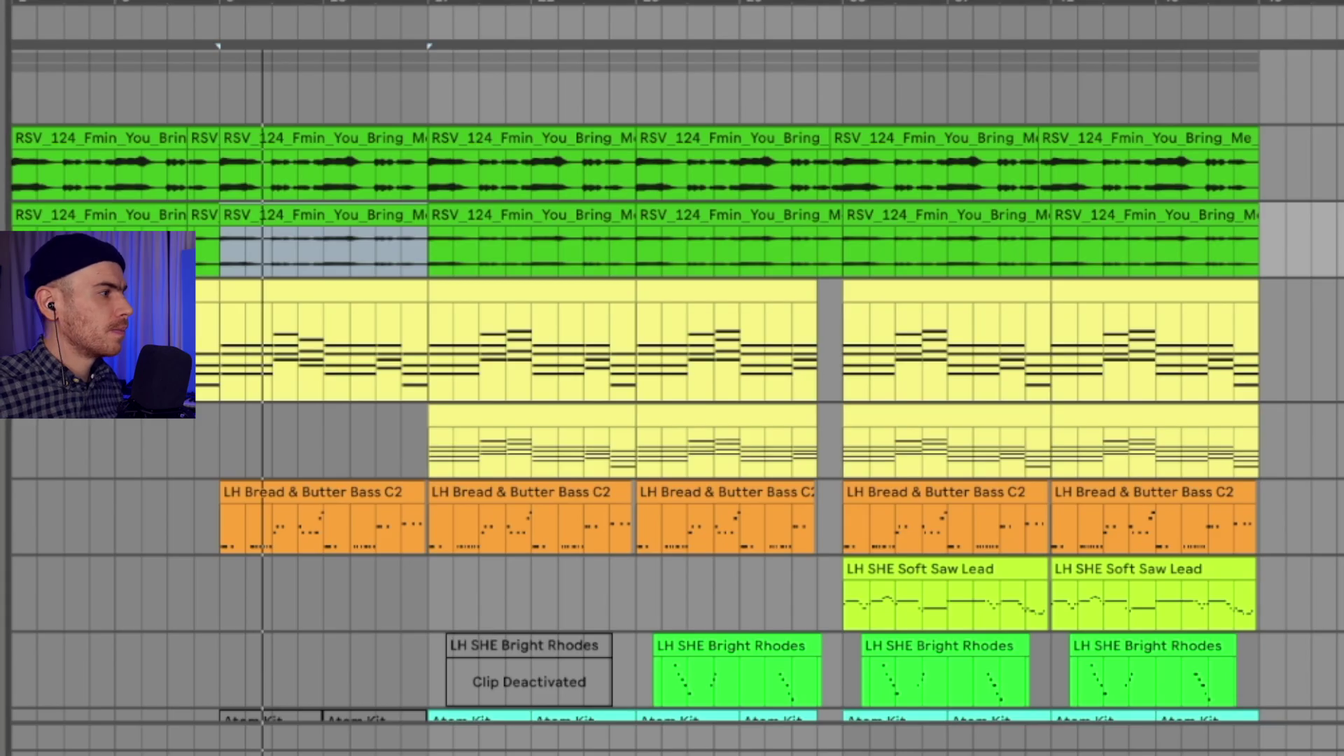
key("space")
key("space")
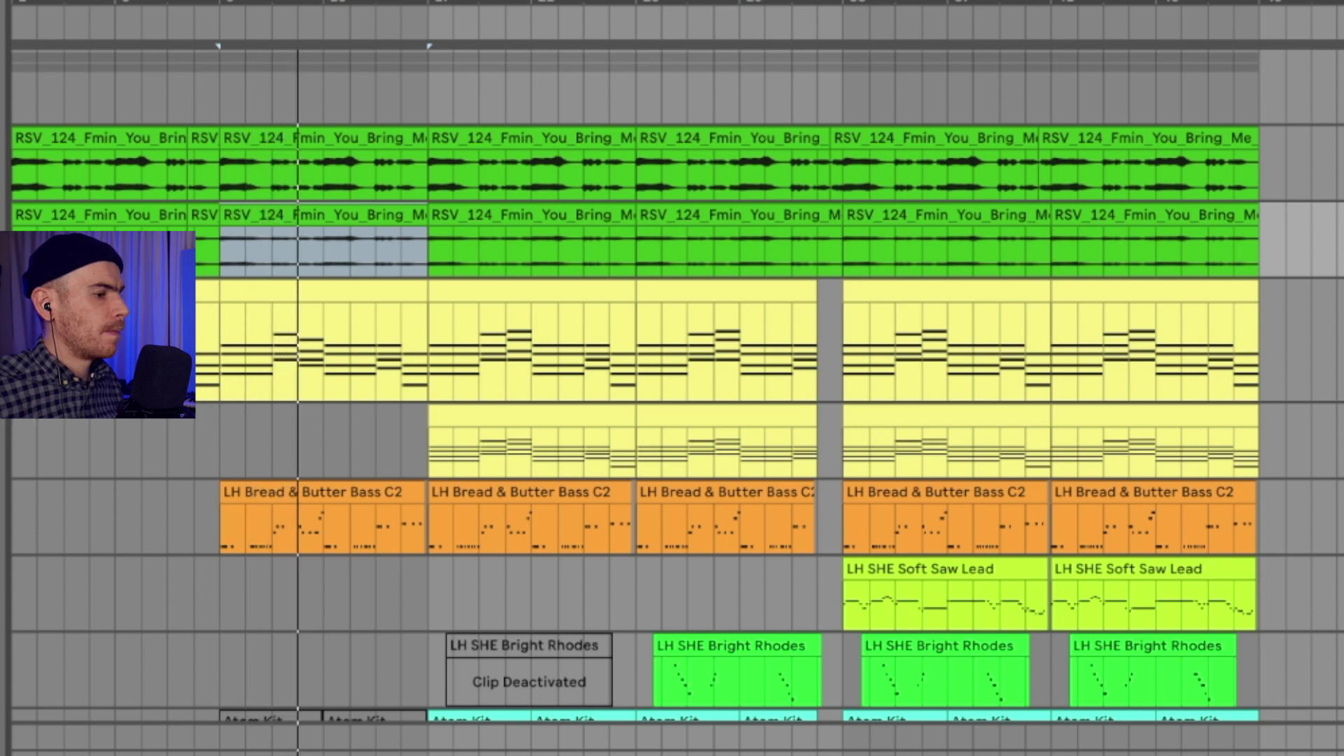
Play the piano chords from bar 17, followed by the synth chord clip beneath them, to hear how the two layers combine
key("space")
left_click(433, 281)
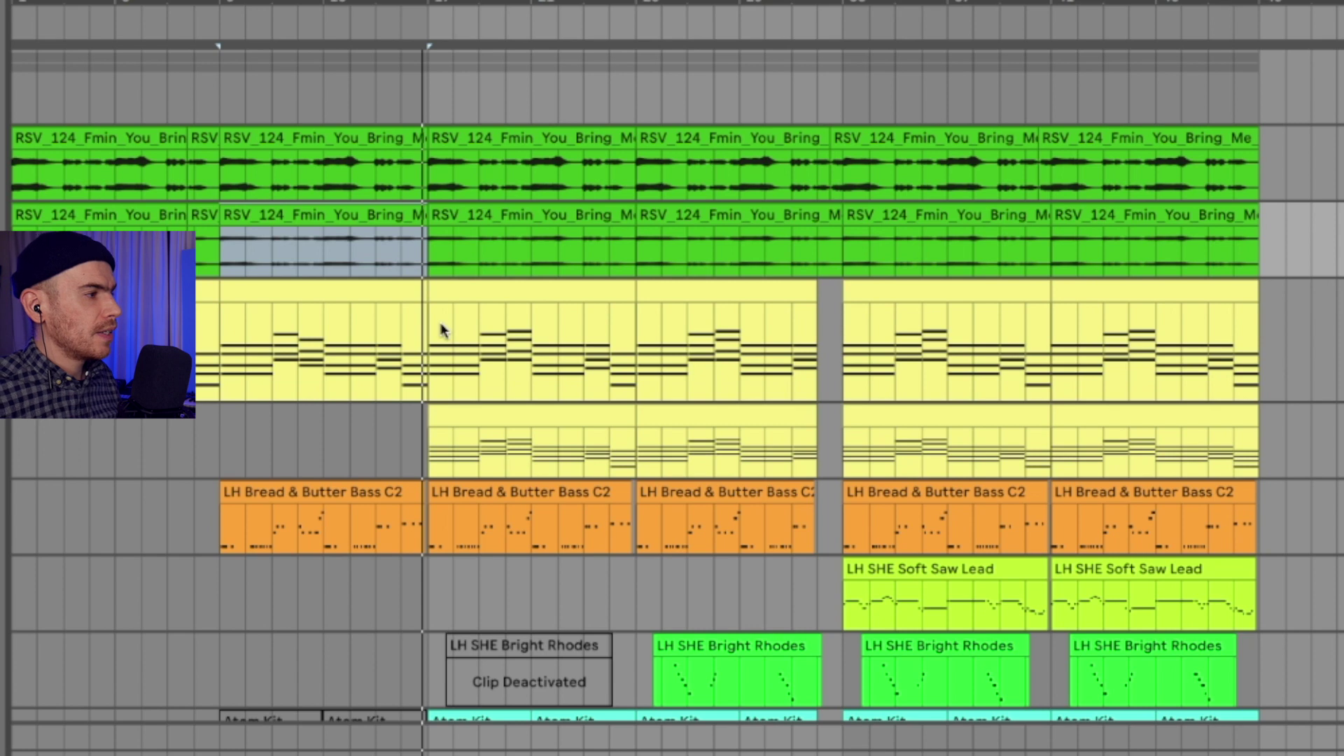
scroll(440, 334, "down", 1)
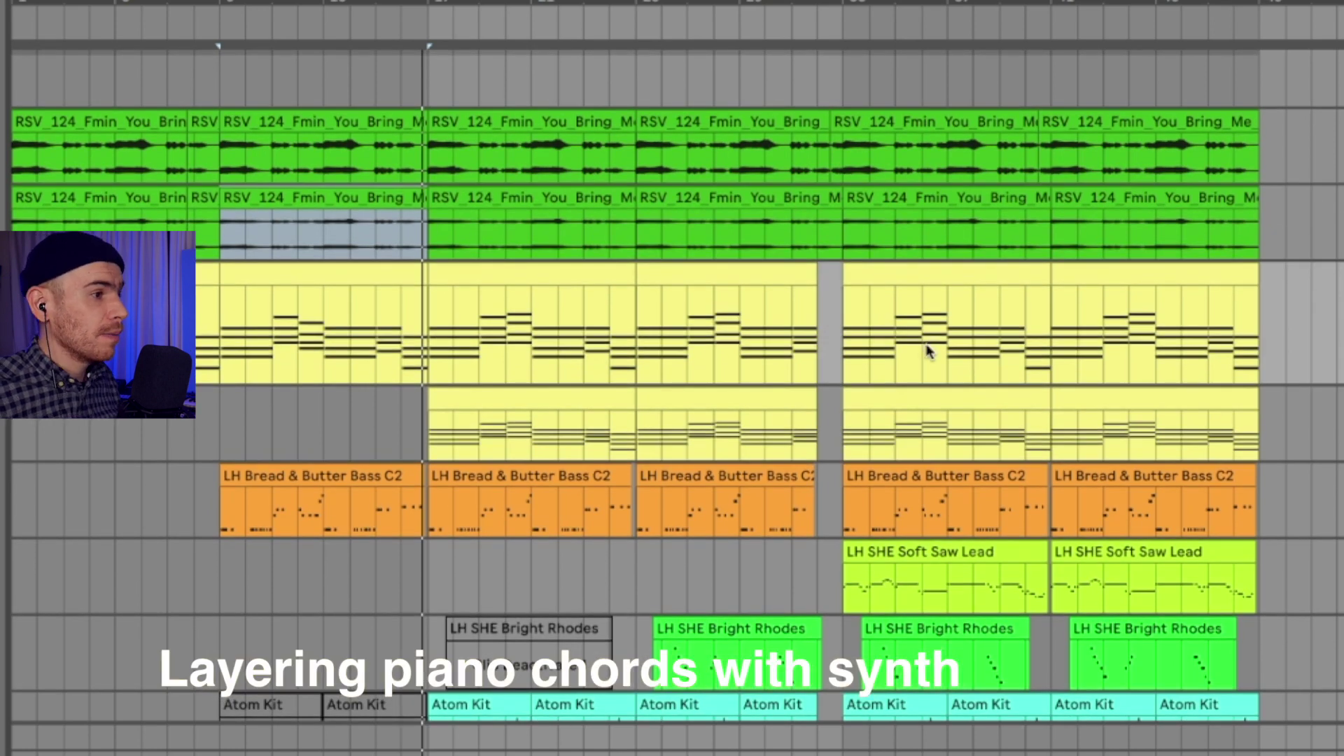
left_click(454, 420)
left_click(431, 334)
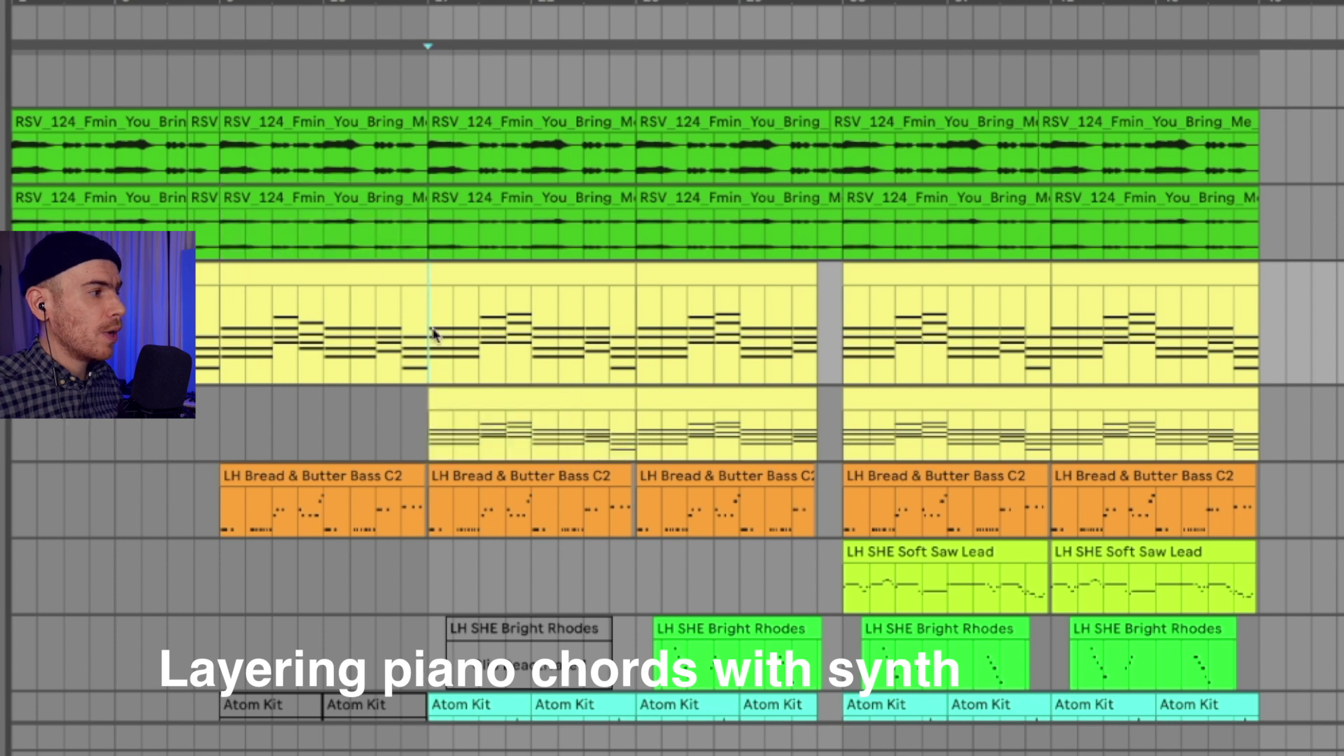
key("space")
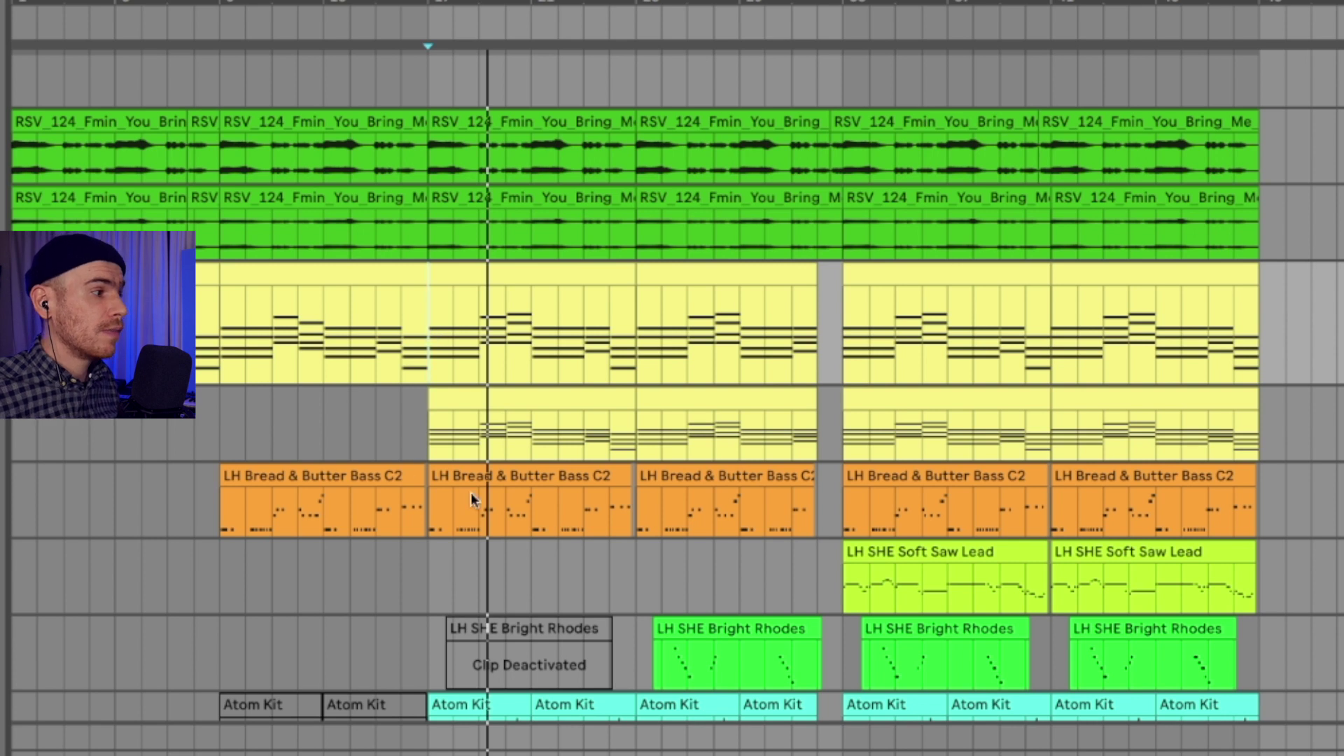
left_click(496, 406)
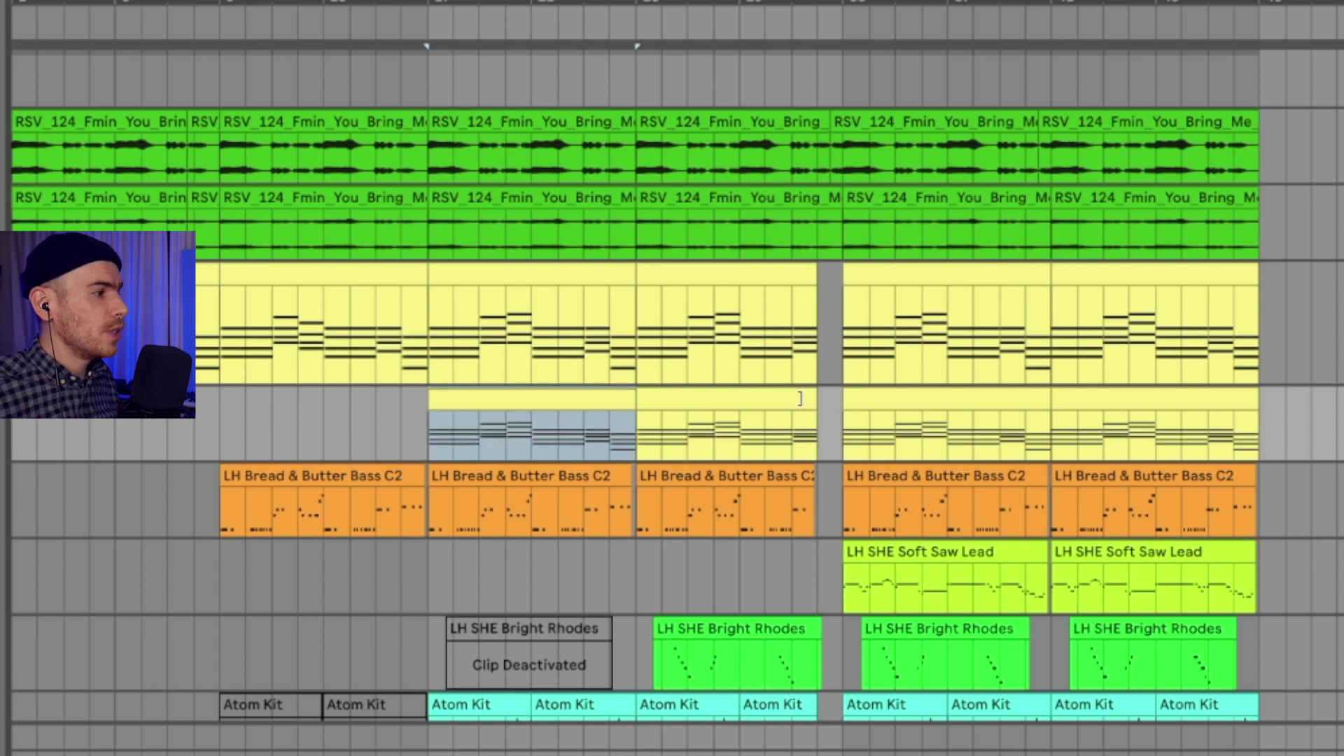
key("space")
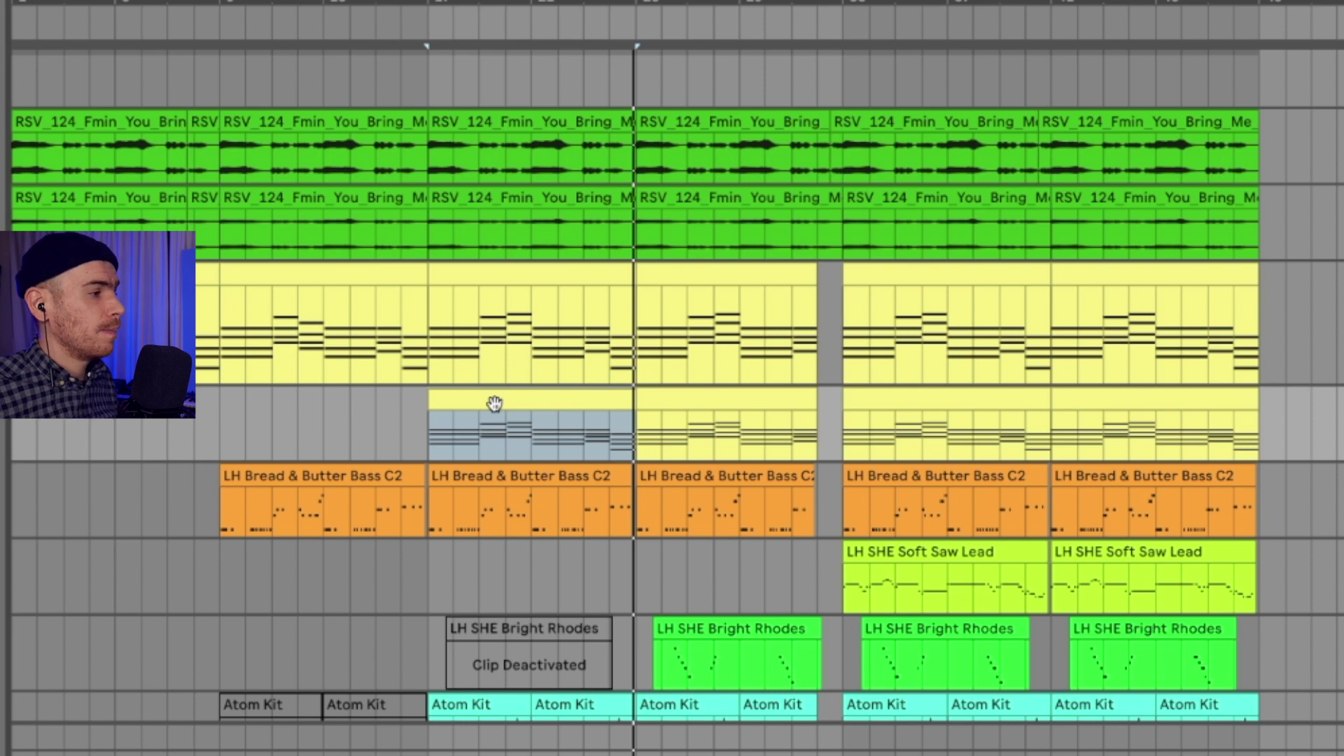
Play the arrangement from the first active Bright Rhodes clip, then from the first Soft Saw Lead clip, to hear both melodic layers
scroll(494, 403, "down", 5)
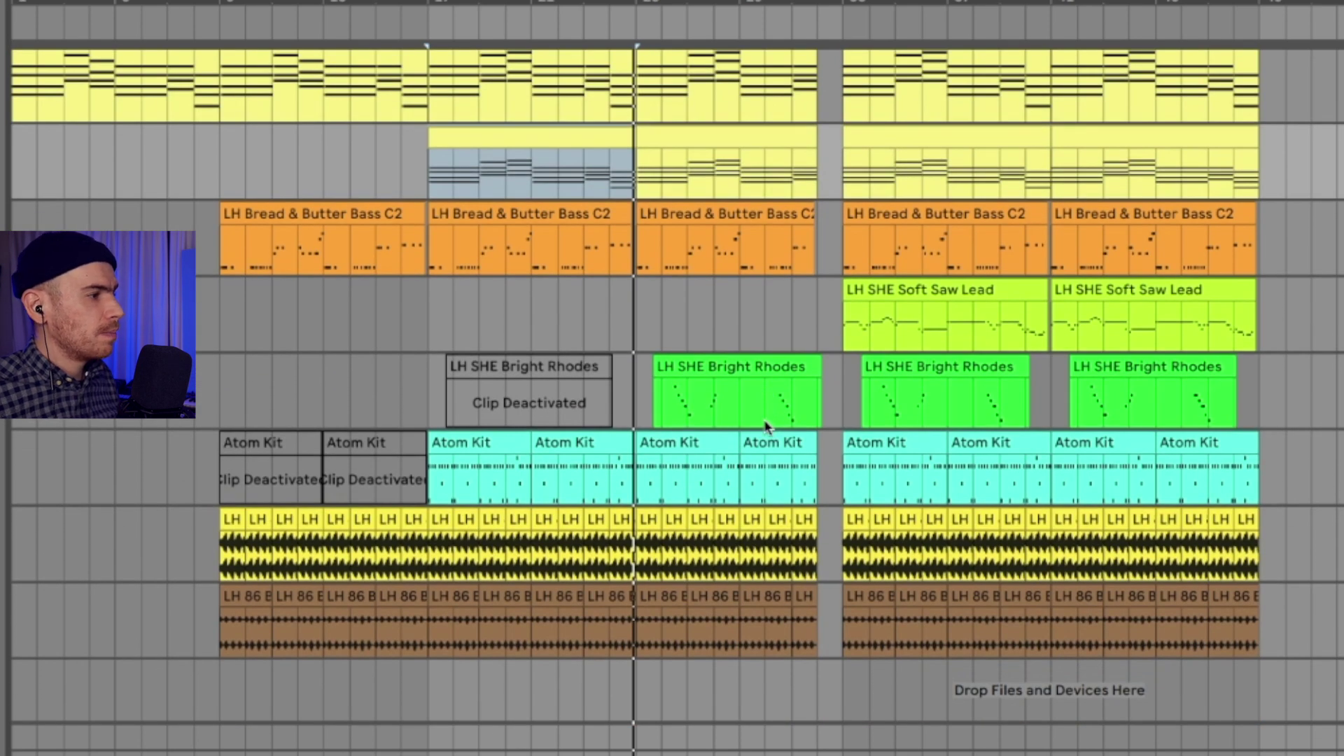
left_click(664, 405)
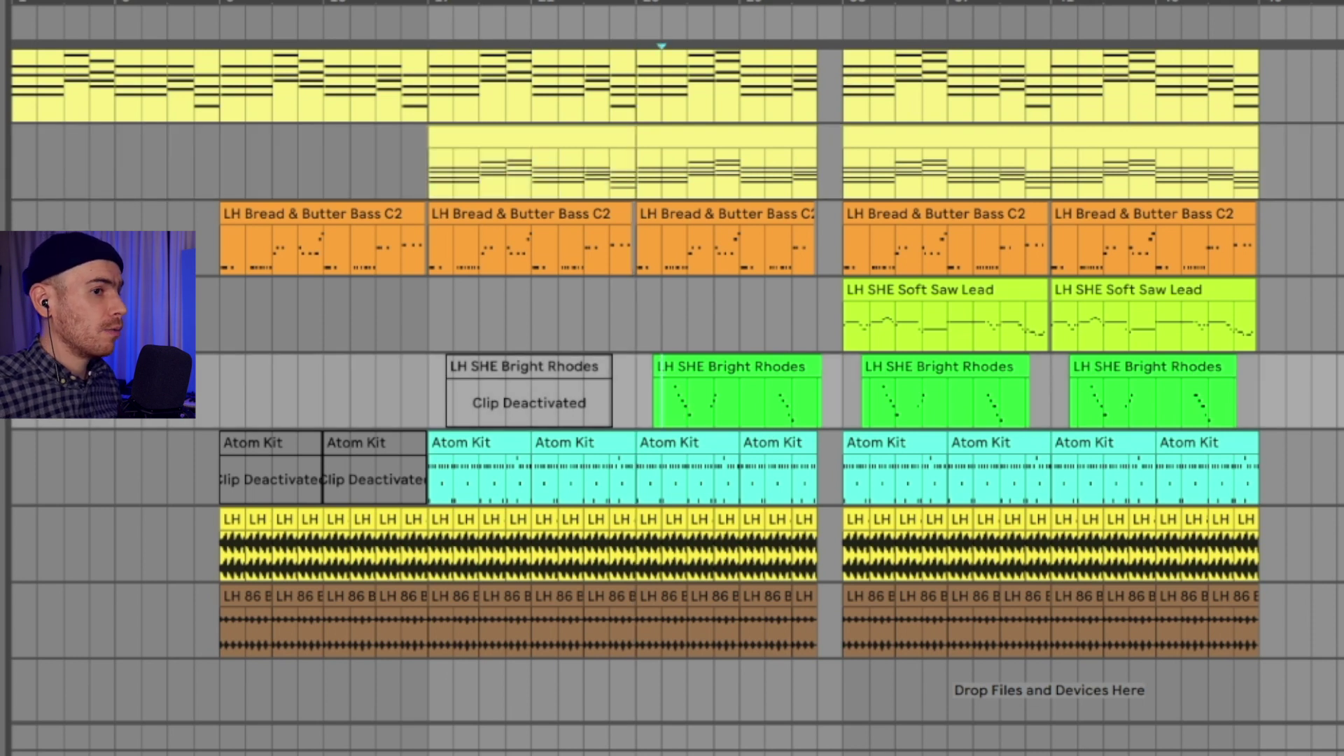
key("space")
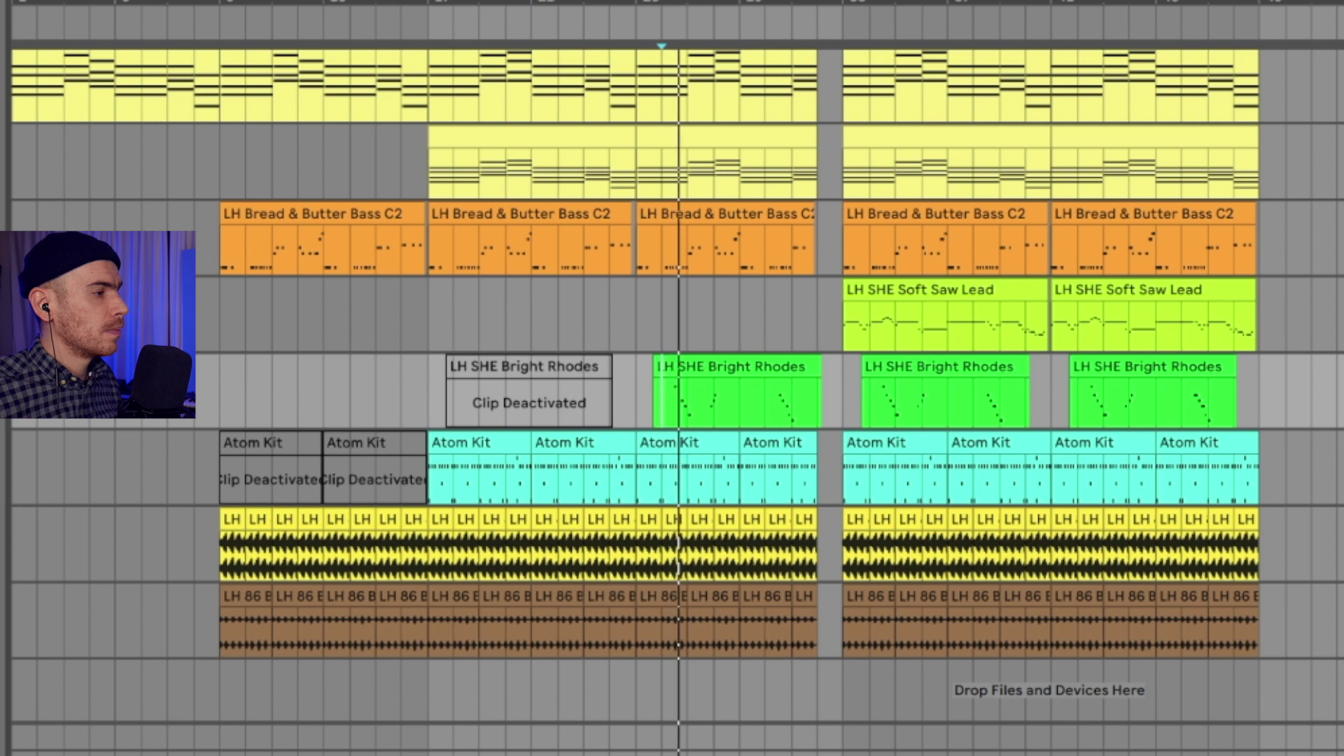
key("space")
left_click(926, 289)
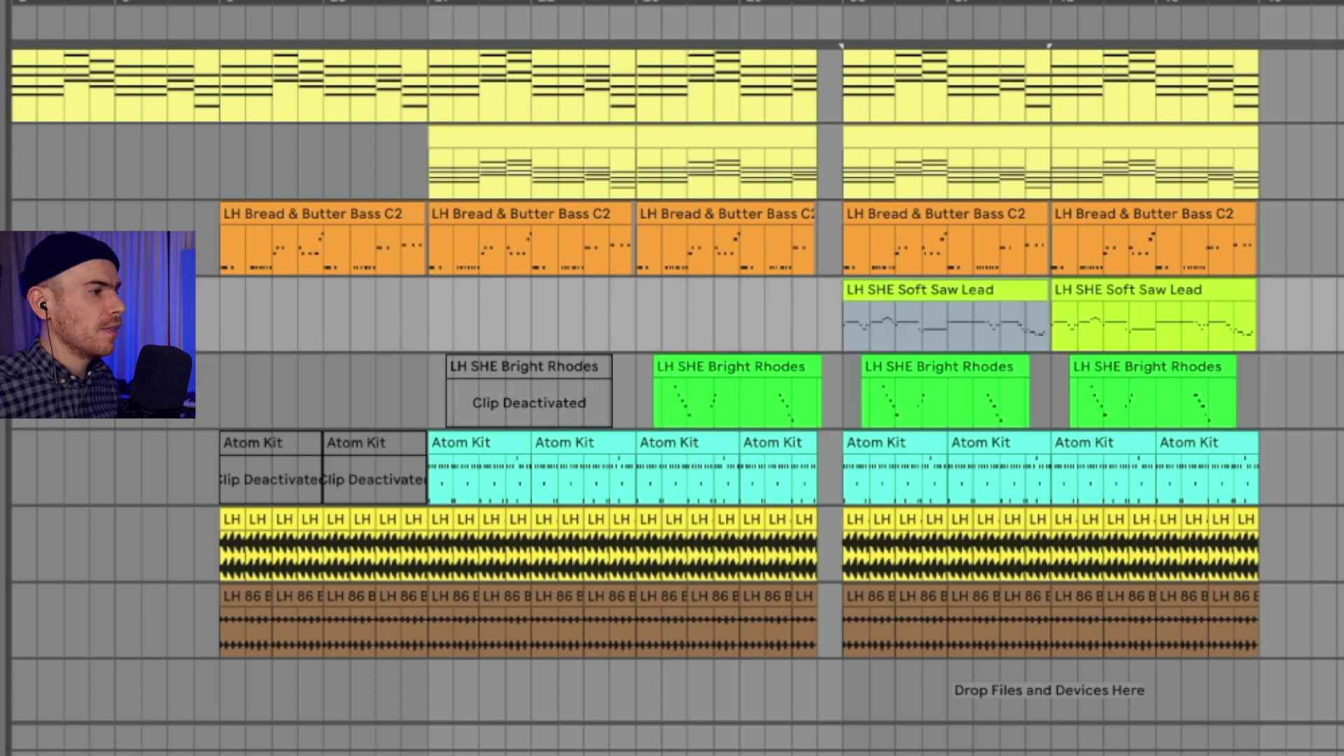
key("space")
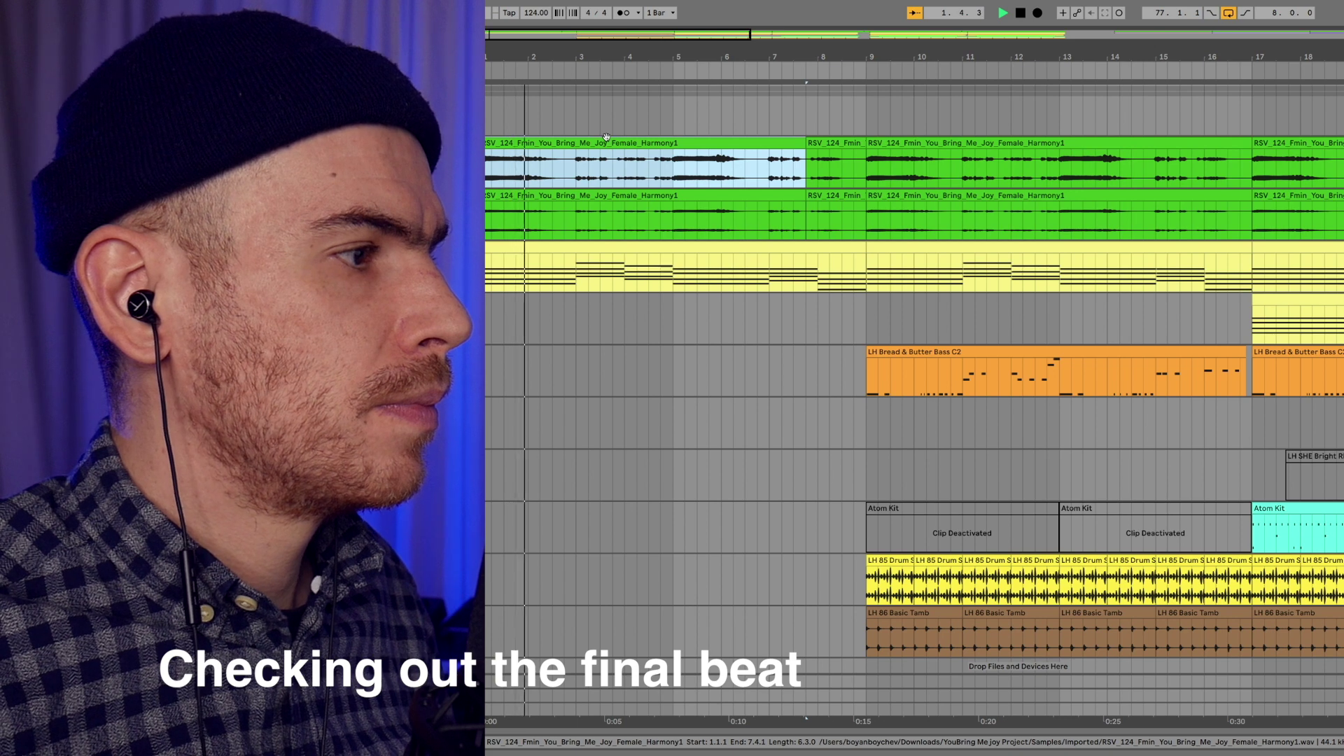
Zoom in on the opening bars during playback of the final beat and have the view follow the playback position
left_click_drag(518, 53, 519, 94)
left_click(914, 12)
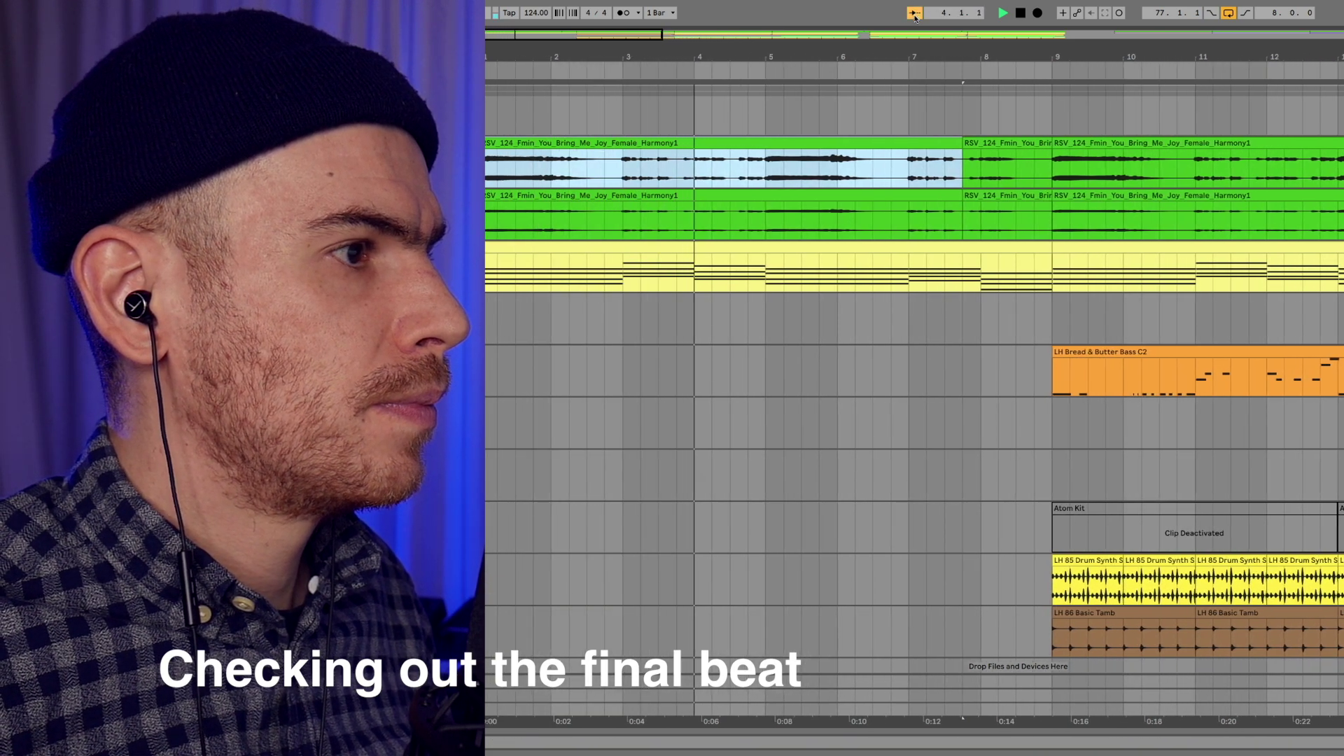